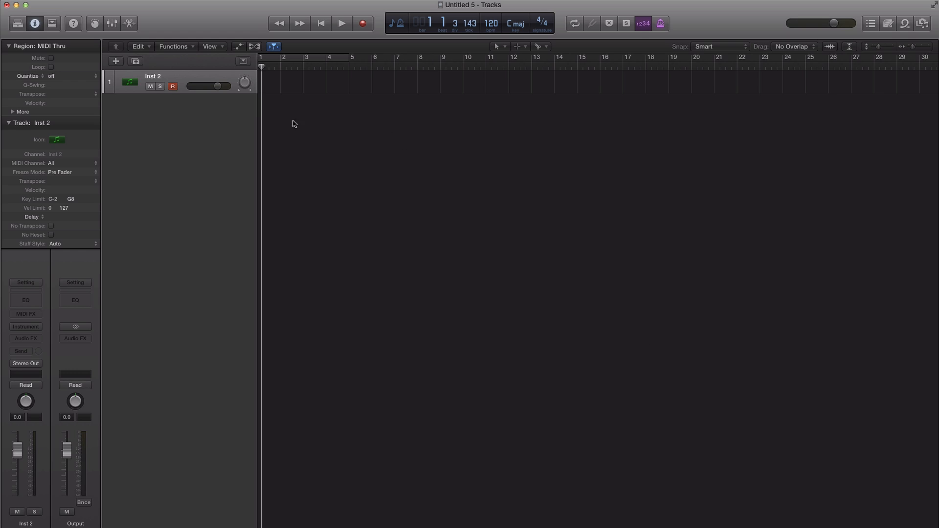
# Step: Load Drum Machine Designer as the instrument on the Inst 2 track
pyautogui.click(36, 339)
pyautogui.click(40, 327)
pyautogui.click(36, 326)
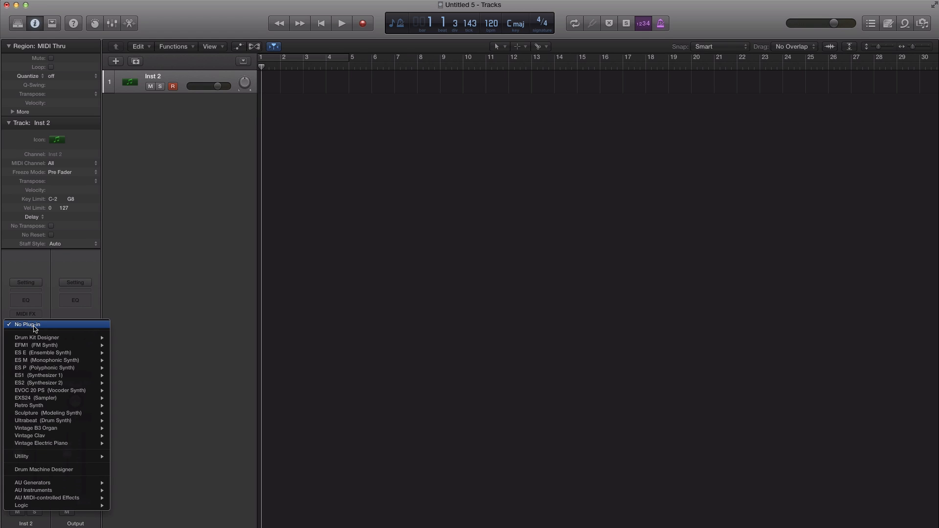
pyautogui.click(65, 470)
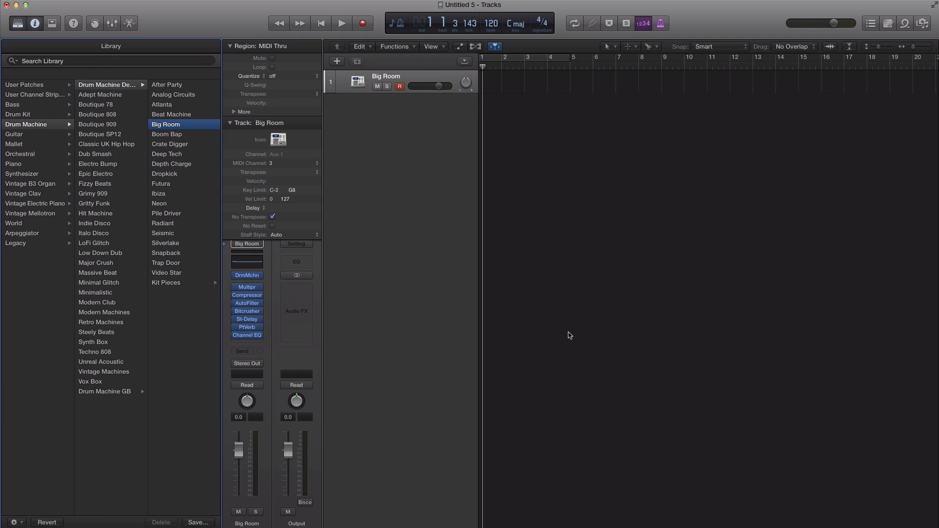
# Step: Draw an empty one-bar MIDI region at bar 4 with the Pencil tool and open it in an enlarged Piano Roll
pyautogui.click(635, 47)
pyautogui.click(645, 71)
pyautogui.click(556, 84)
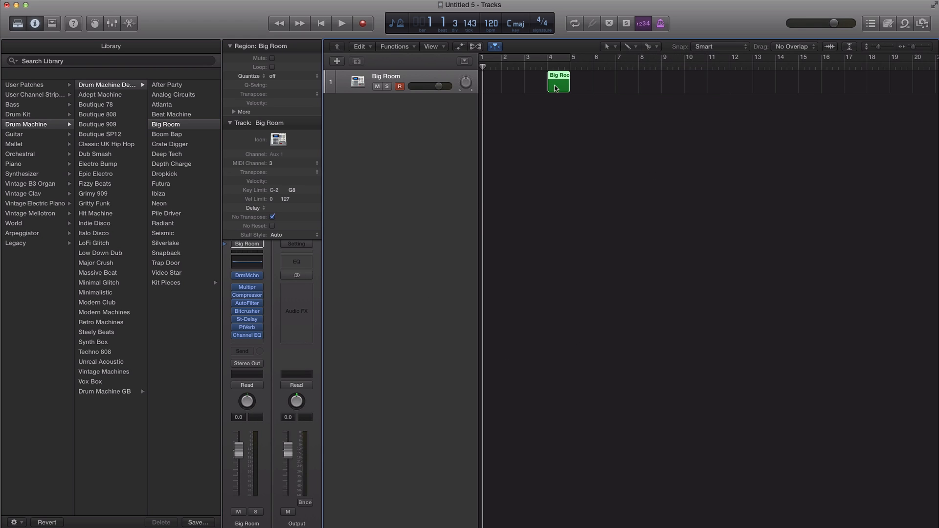
pyautogui.doubleClick(558, 83)
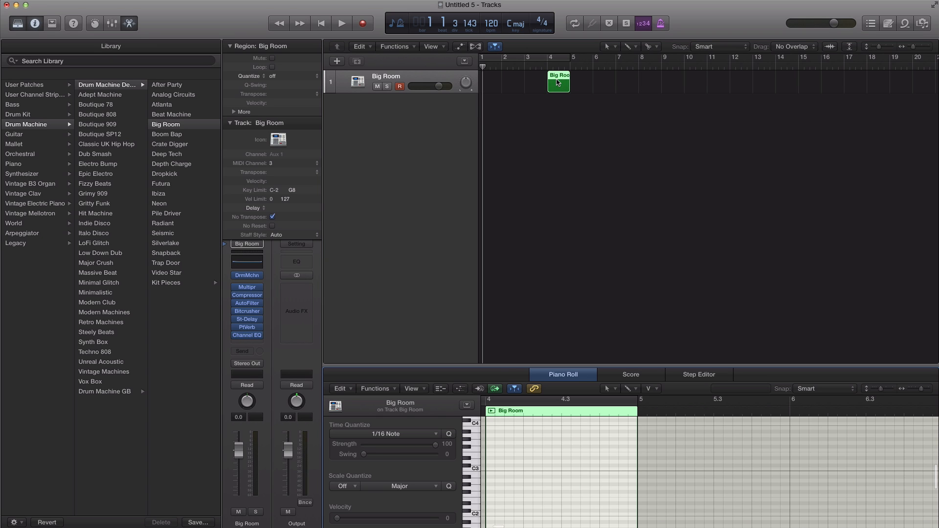
pyautogui.moveTo(505, 365); pyautogui.dragTo(527, 187)
pyautogui.keyDown('ctrl'); pyautogui.keyDown('alt'); pyautogui.click(576, 325); pyautogui.keyUp('alt'); pyautogui.keyUp('ctrl')
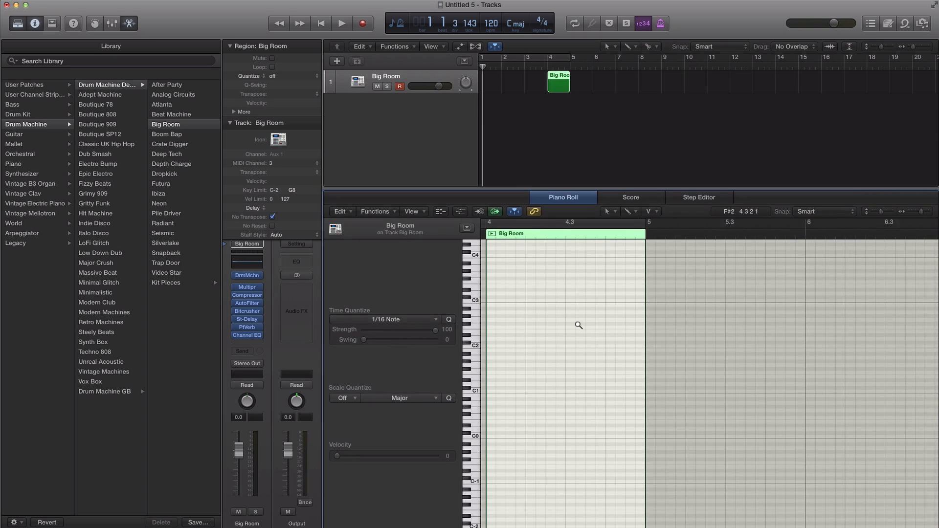
pyautogui.scroll(3, 578, 325)
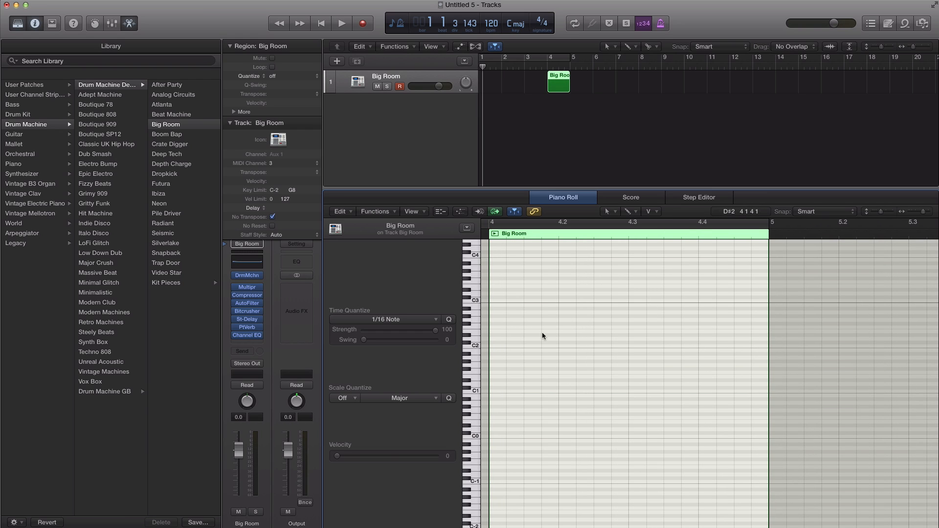
# Step: Audition several drum sounds on the Piano Roll keyboard across the octaves around C1 and C2
pyautogui.click(472, 332)
pyautogui.click(470, 344)
pyautogui.click(473, 411)
pyautogui.click(472, 419)
pyautogui.click(471, 367)
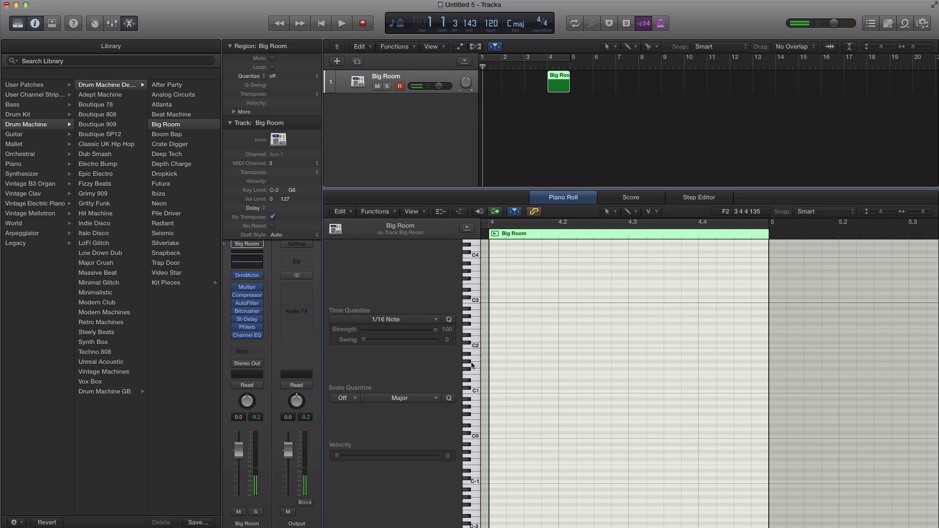
pyautogui.click(477, 358)
# Step: Show the drum names beside the Piano Roll keys and set a cycle range over bar 4
pyautogui.click(418, 212)
pyautogui.click(432, 263)
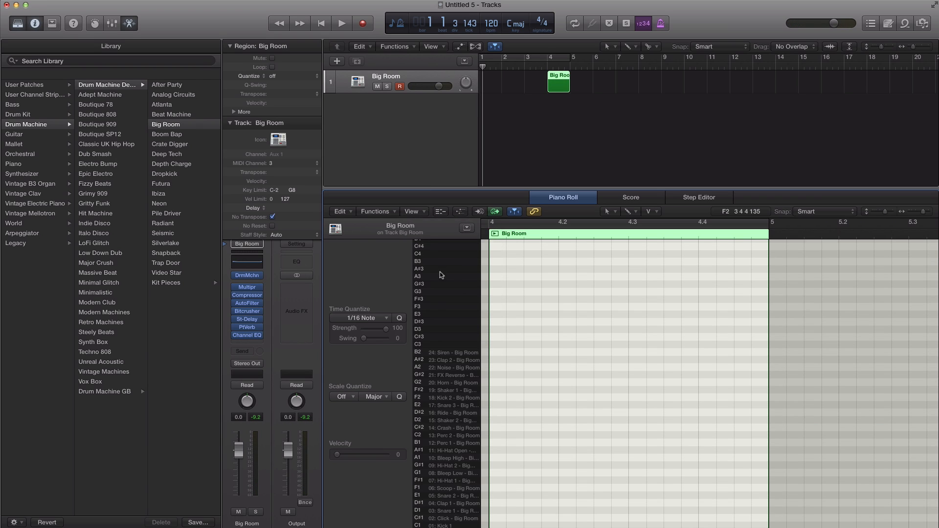
pyautogui.scroll(1, 462, 393)
pyautogui.moveTo(549, 59); pyautogui.dragTo(568, 59)
# Step: Paint Kick 1 notes on all four beats of bar 4 with the Brush tool and play the loop
pyautogui.click(492, 525)
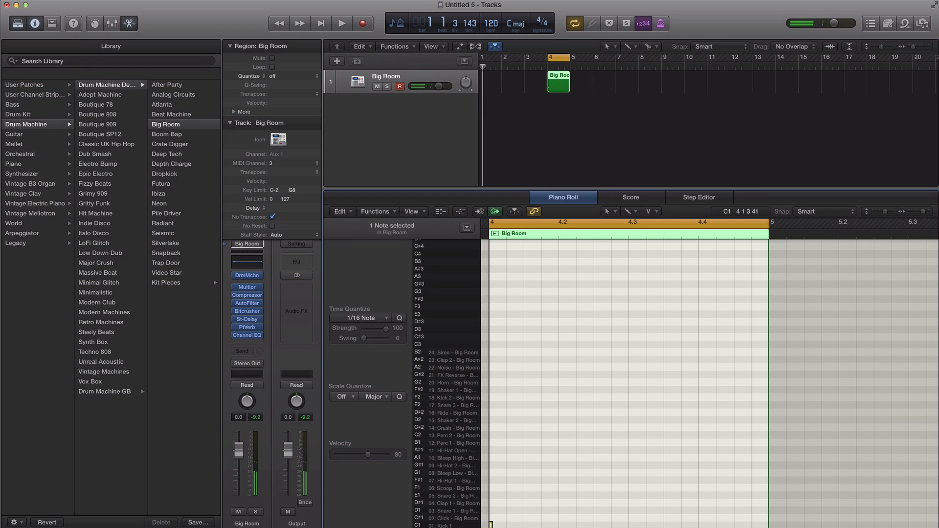
pyautogui.click(637, 212)
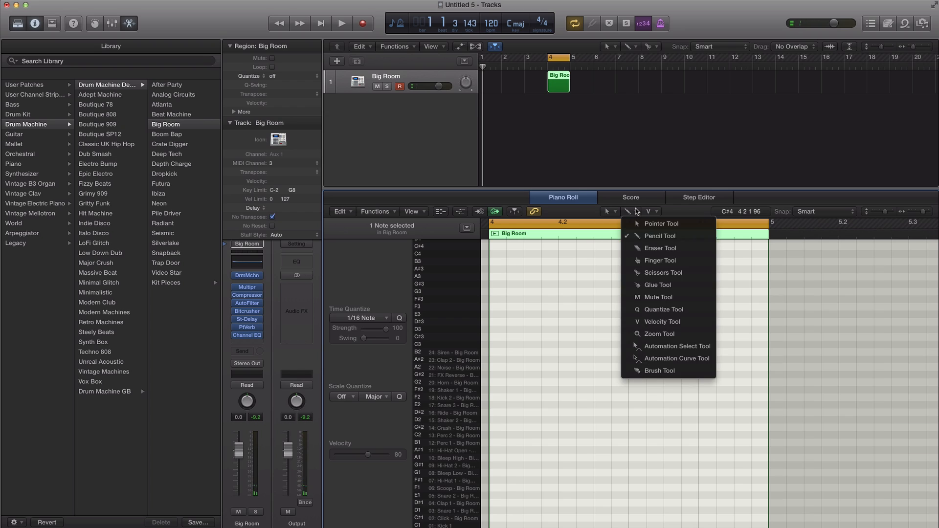
pyautogui.click(658, 370)
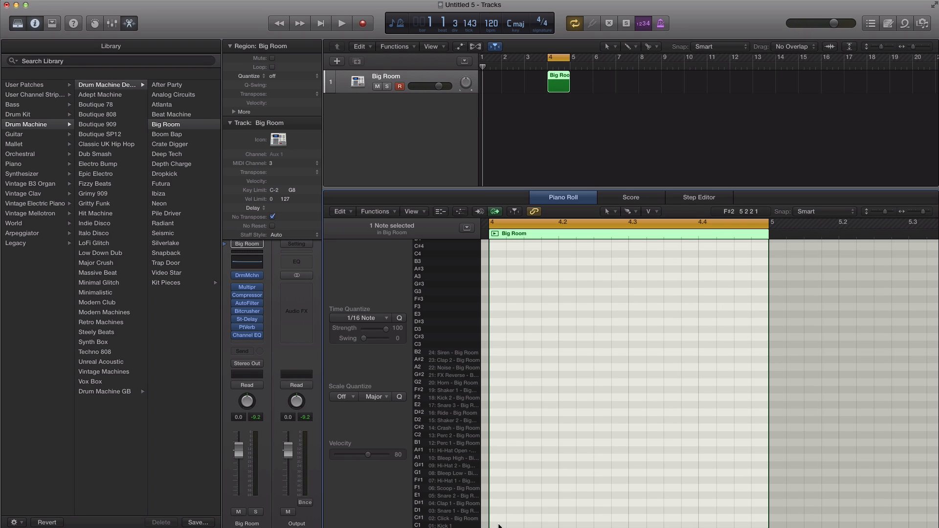
pyautogui.click(496, 524)
pyautogui.click(567, 525)
pyautogui.click(637, 525)
pyautogui.click(706, 525)
pyautogui.press('space')
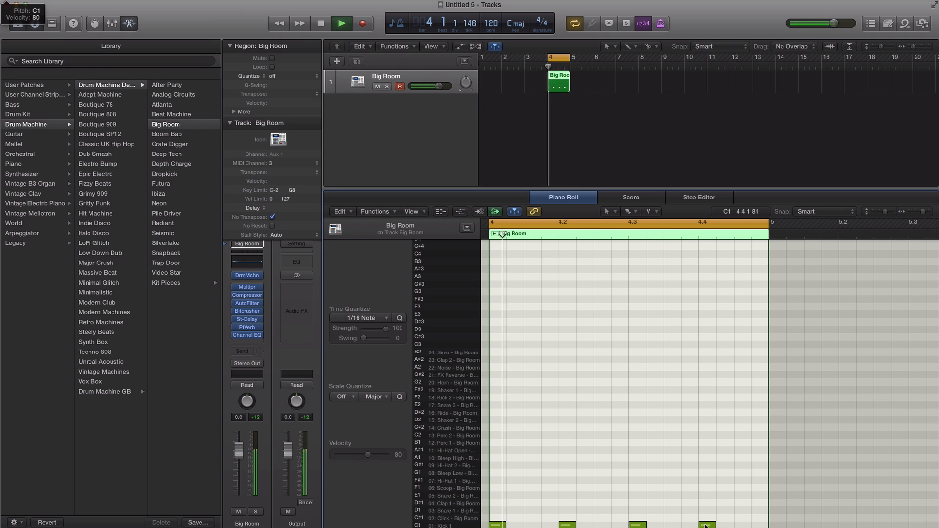
pyautogui.press('space')
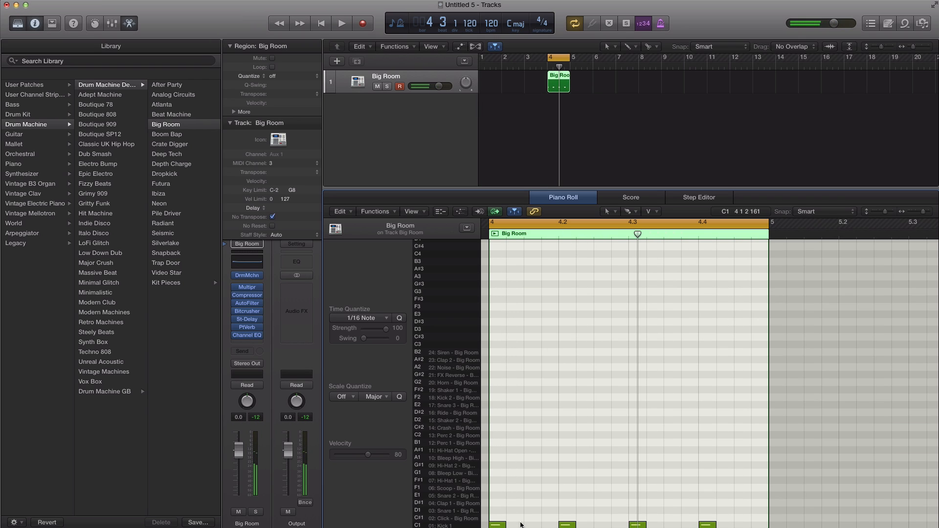
# Step: Add Snare 1 notes on beats 2 and 4 of bar 4, play the loop and enlarge the Piano Roll
pyautogui.click(566, 510)
pyautogui.click(707, 510)
pyautogui.press('space')
pyautogui.moveTo(691, 187); pyautogui.dragTo(690, 126)
pyautogui.press('space')
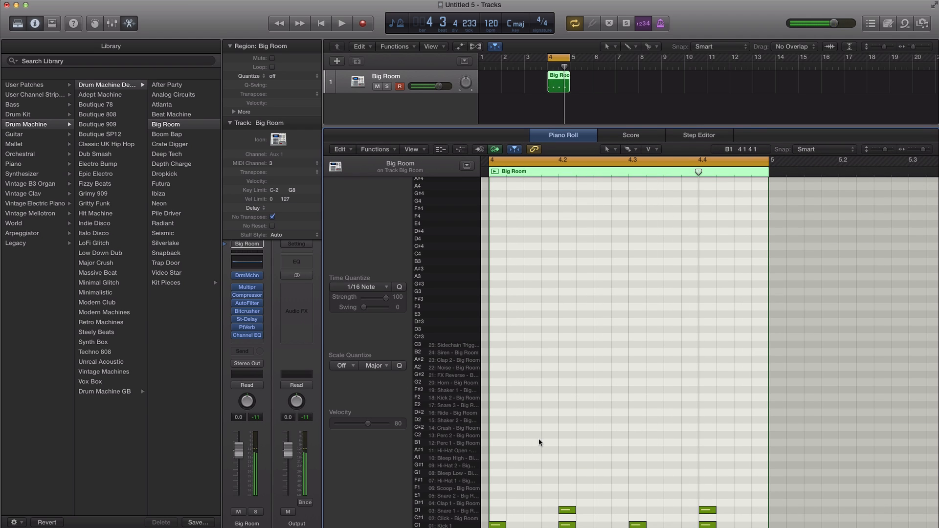
pyautogui.moveTo(495, 449); pyautogui.dragTo(765, 450)
pyautogui.click(497, 452)
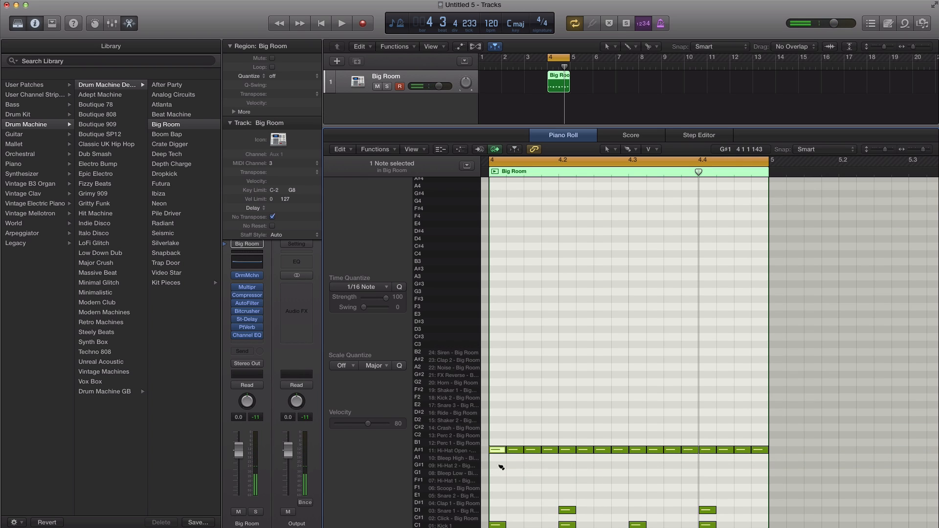
pyautogui.press('super+z')
# Step: Paint continuous sixteenth notes on the Hi-Hat 1 row across bar 4 and play the loop
pyautogui.moveTo(489, 482); pyautogui.dragTo(759, 482)
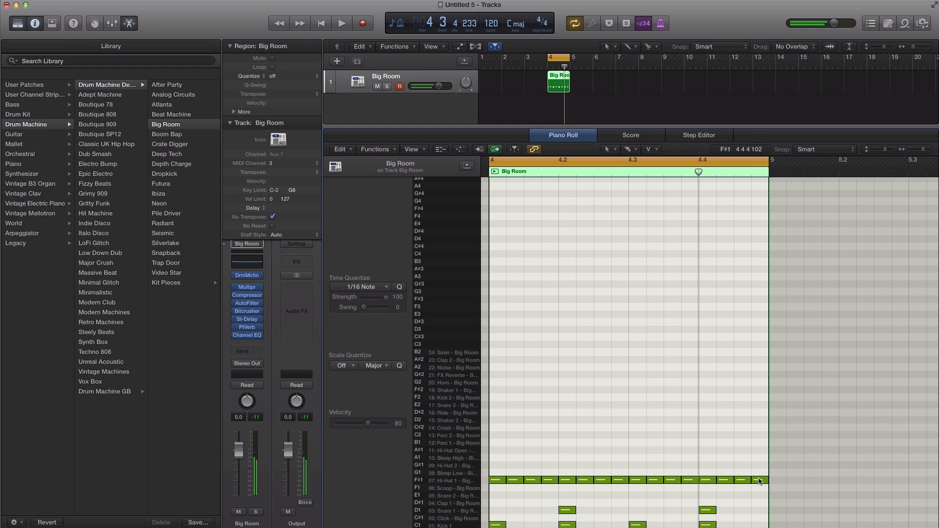
pyautogui.press('space')
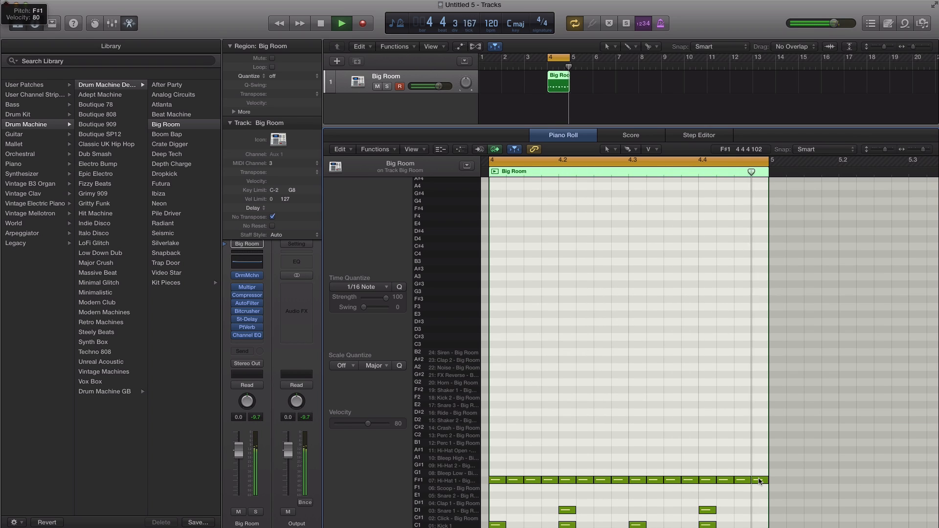
pyautogui.press('space')
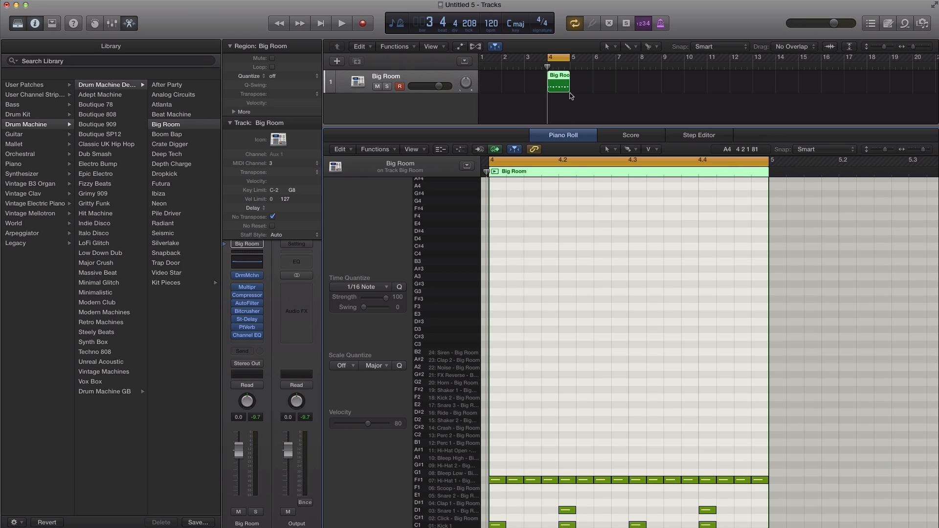
pyautogui.moveTo(570, 92)
pyautogui.mouseDown()
pyautogui.moveTo(648, 91)
pyautogui.moveTo(569, 87)
pyautogui.mouseUp()
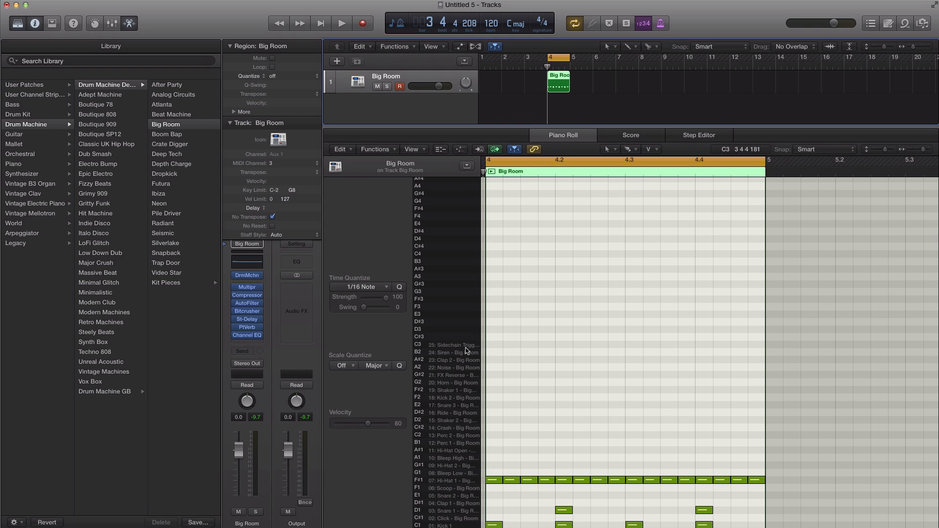
# Step: Add a Crash note on the first beat of bar 4 and play the loop
pyautogui.click(495, 428)
pyautogui.press('space')
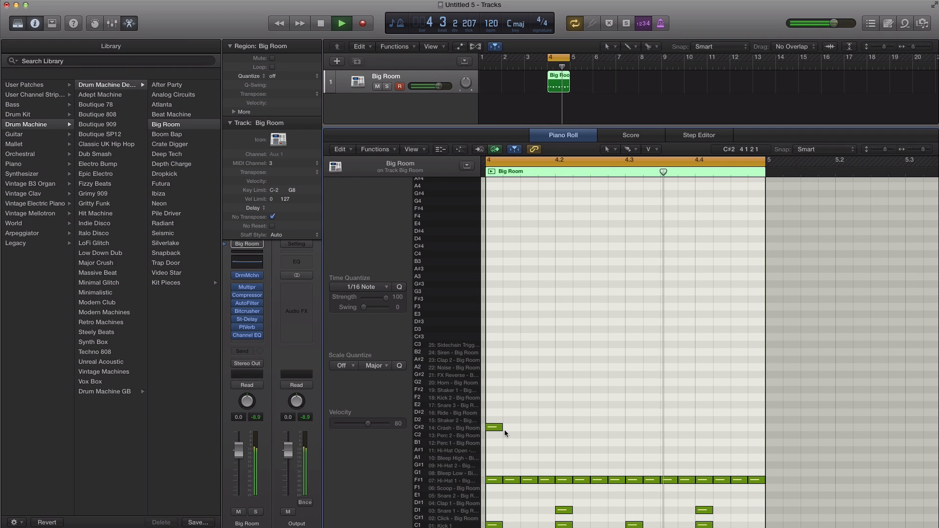
pyautogui.press('space')
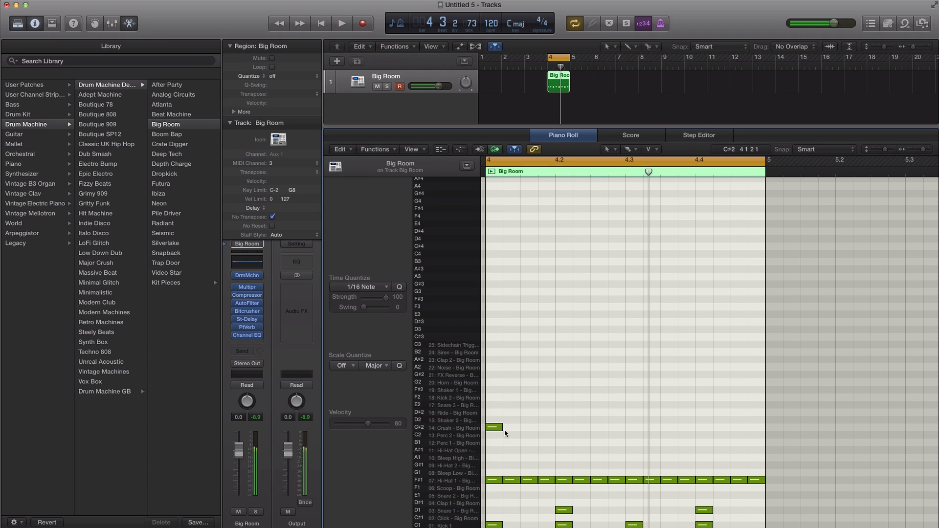
# Step: Add Ride notes on all four beats of bar 4 and play the loop
pyautogui.click(494, 413)
pyautogui.click(563, 412)
pyautogui.click(633, 412)
pyautogui.click(703, 412)
pyautogui.press('space')
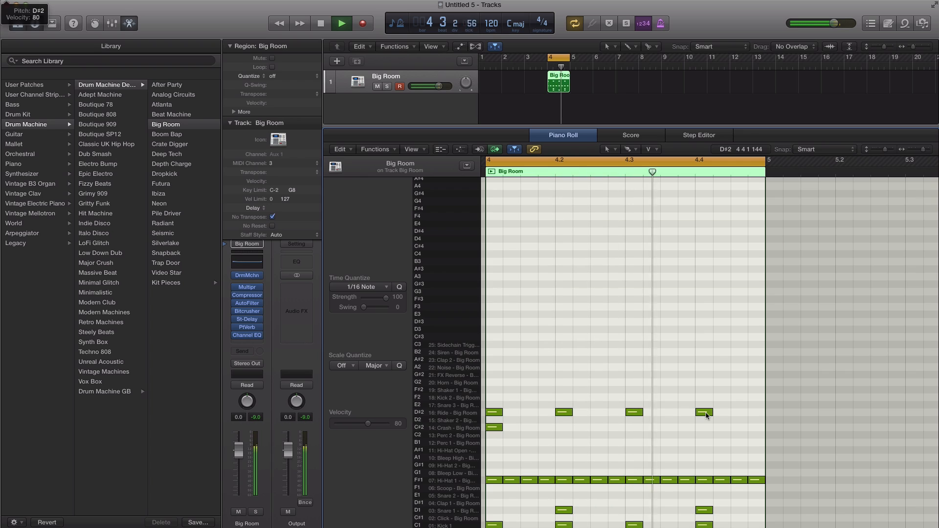
pyautogui.press('space')
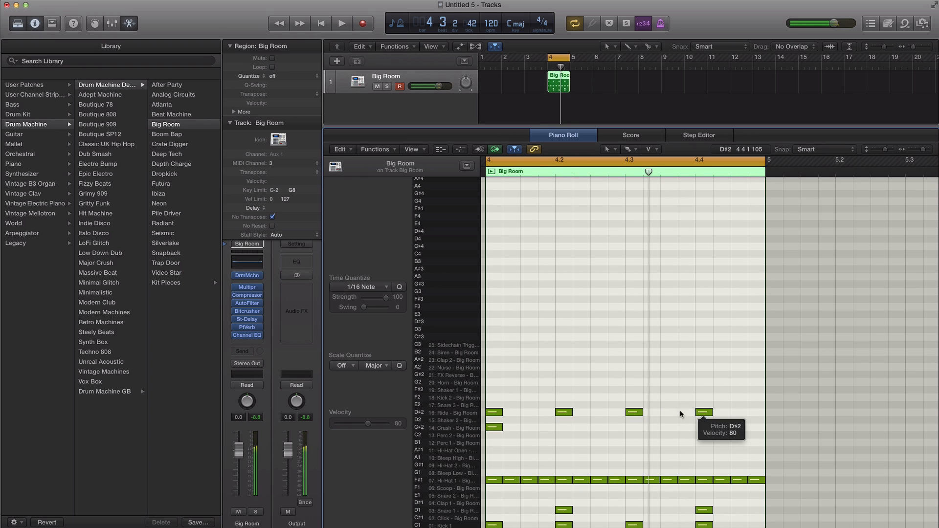
# Step: Delete the Crash note at the start of bar 4 and play the loop
pyautogui.click(495, 428)
pyautogui.press('BackSpace')
pyautogui.press('space')
pyautogui.press('space')
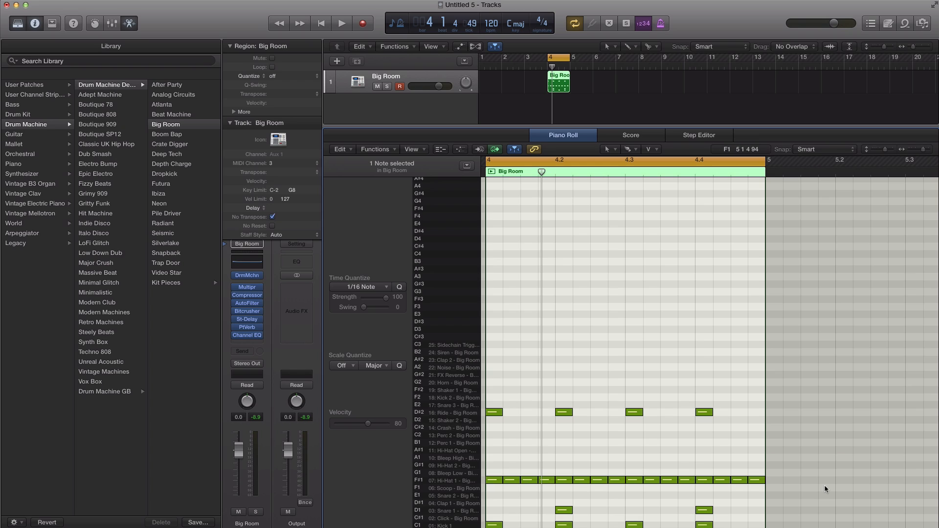
pyautogui.press('space')
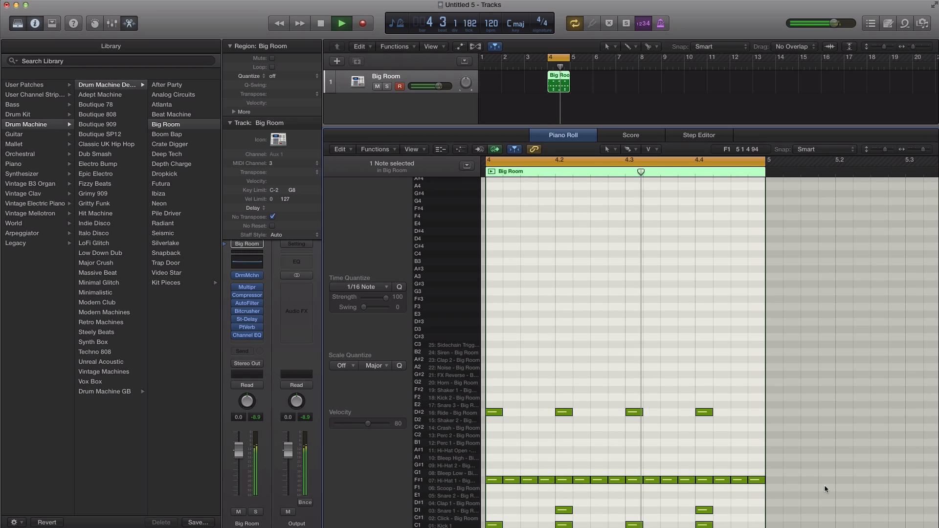
pyautogui.press('space')
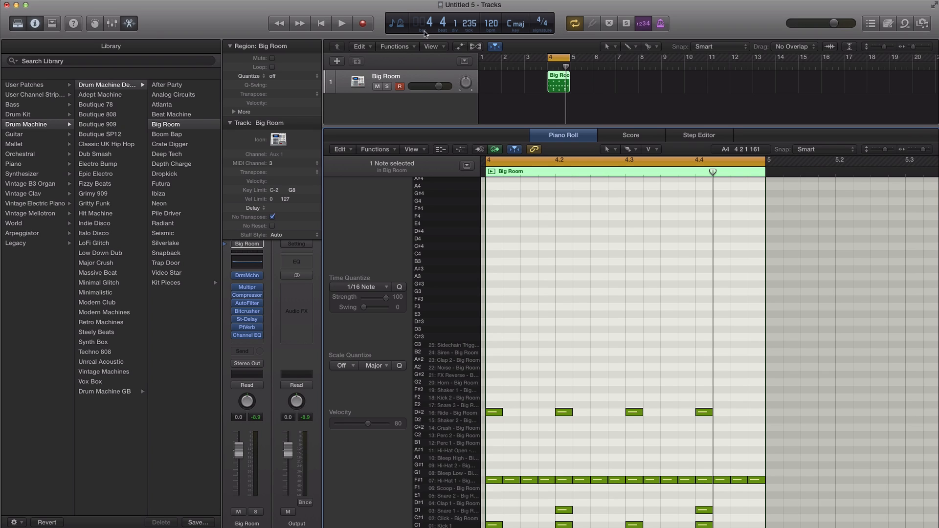
# Step: Switch the transport display to Custom and review the grid division options, keeping /16
pyautogui.click(396, 25)
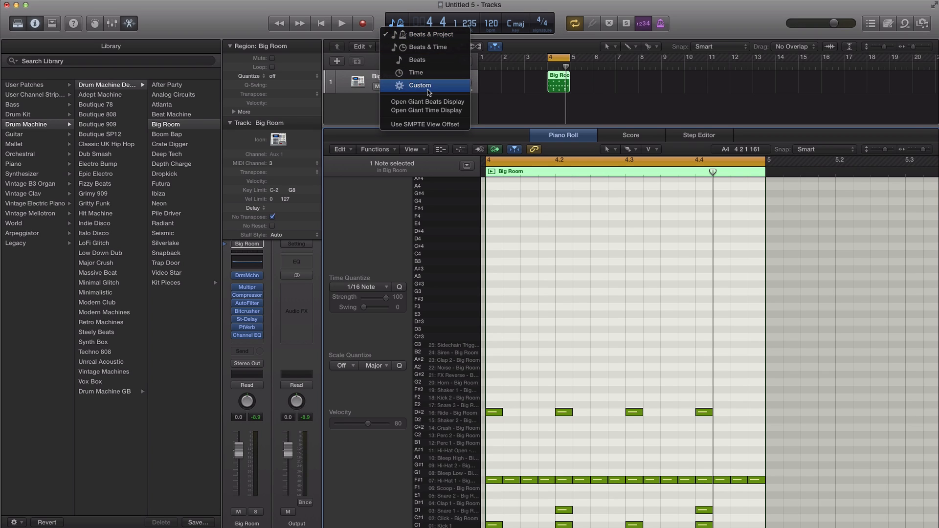
pyautogui.click(416, 75)
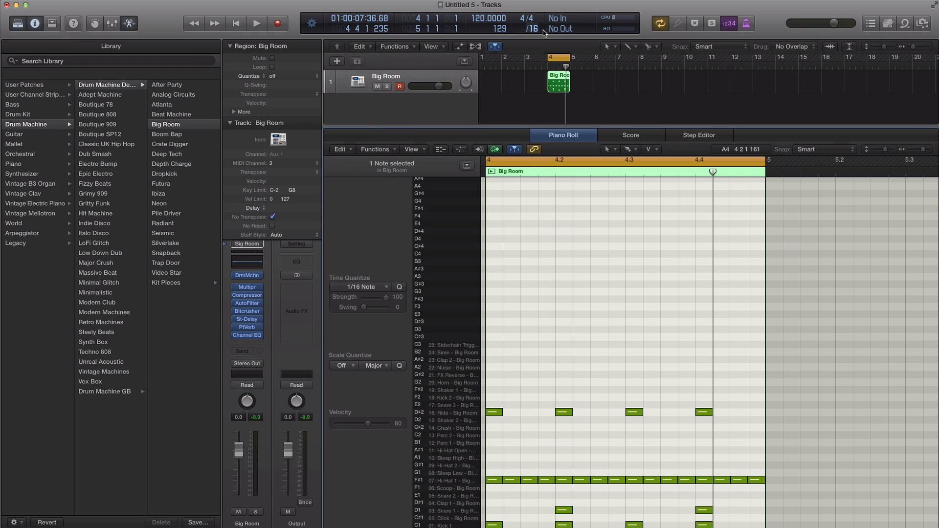
pyautogui.click(533, 29)
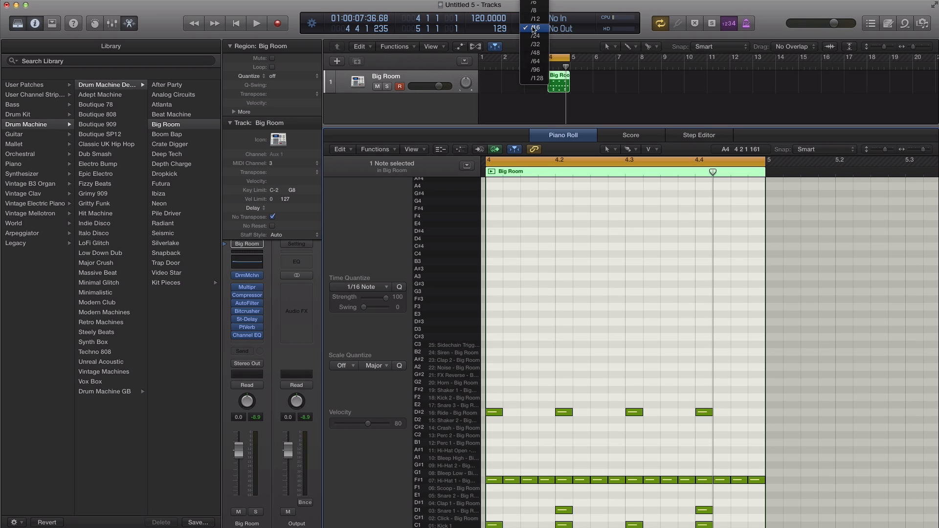
pyautogui.click(533, 28)
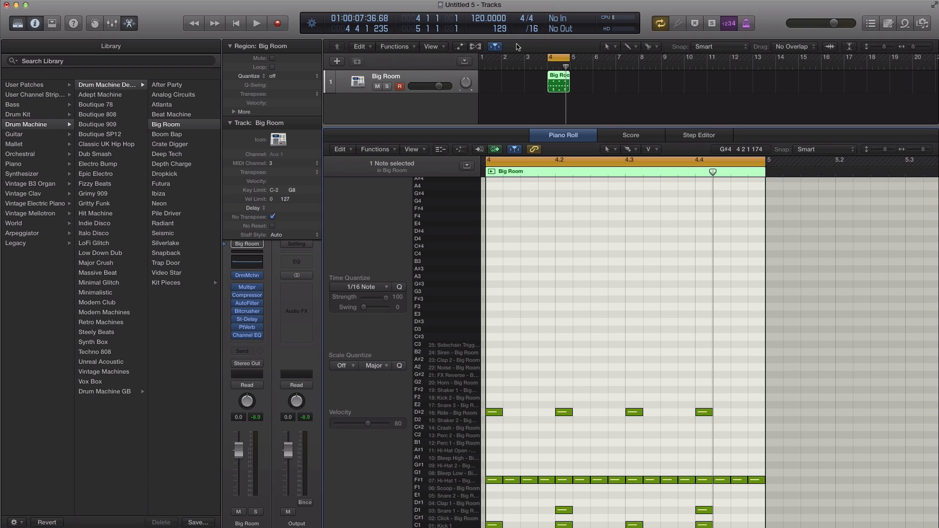
# Step: Try a /32 grid division in the Piano Roll and return the division to /16
pyautogui.click(532, 31)
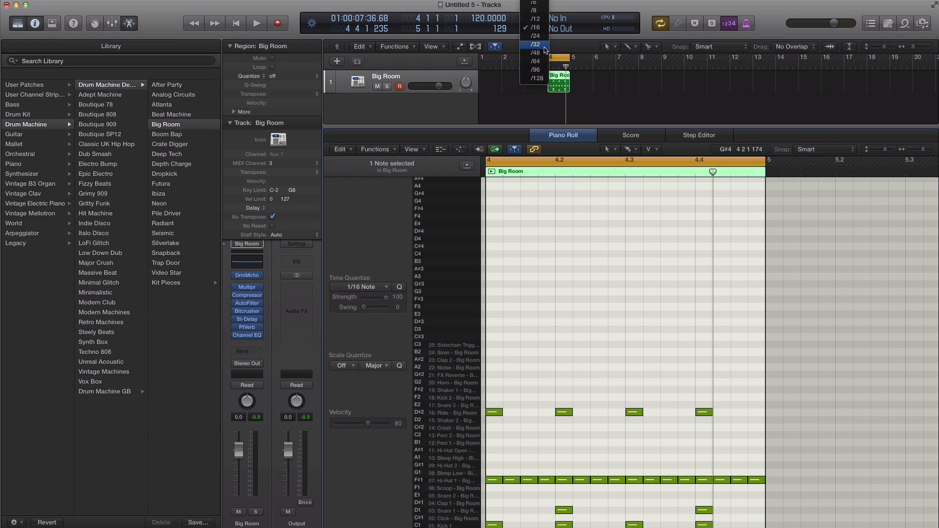
pyautogui.click(544, 45)
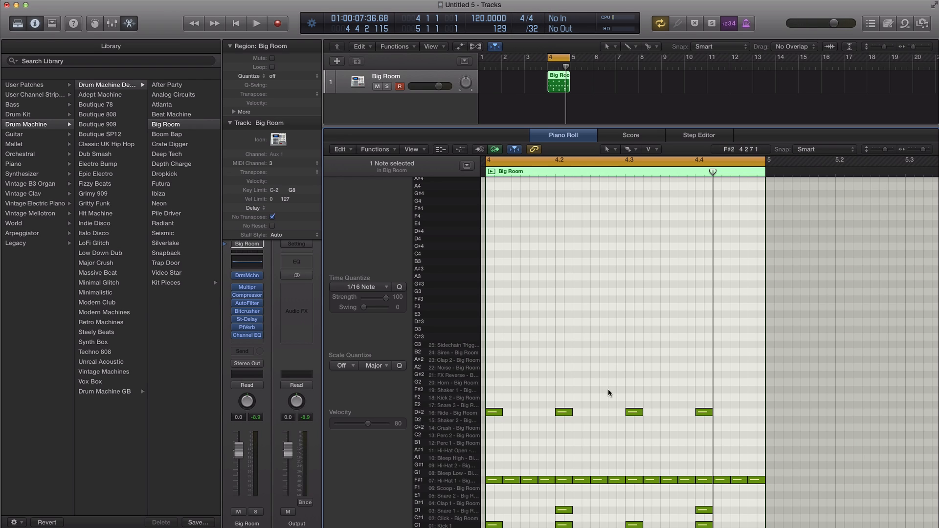
pyautogui.press('super+Right')
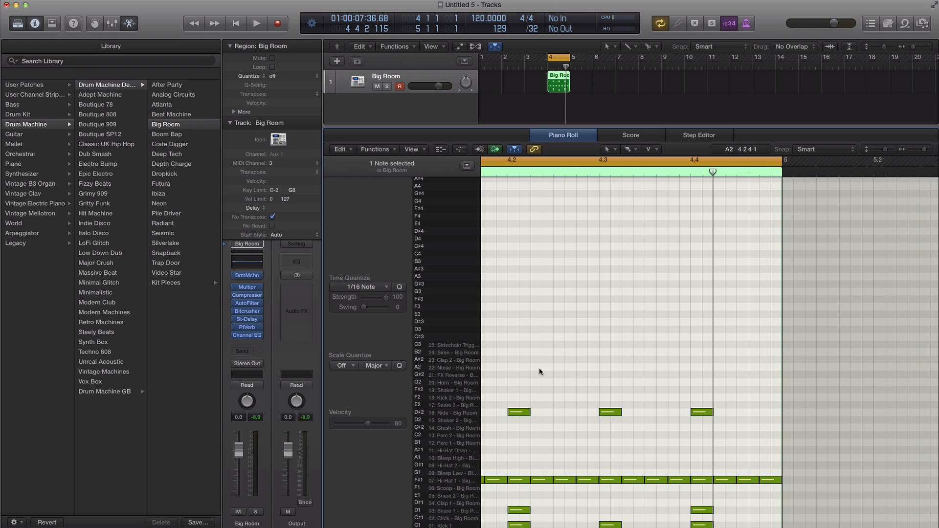
pyautogui.click(534, 28)
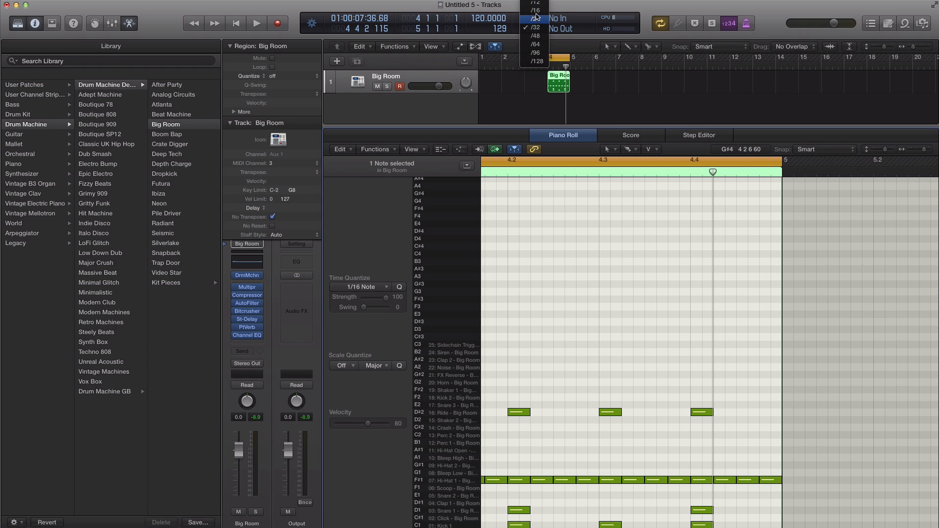
pyautogui.click(536, 10)
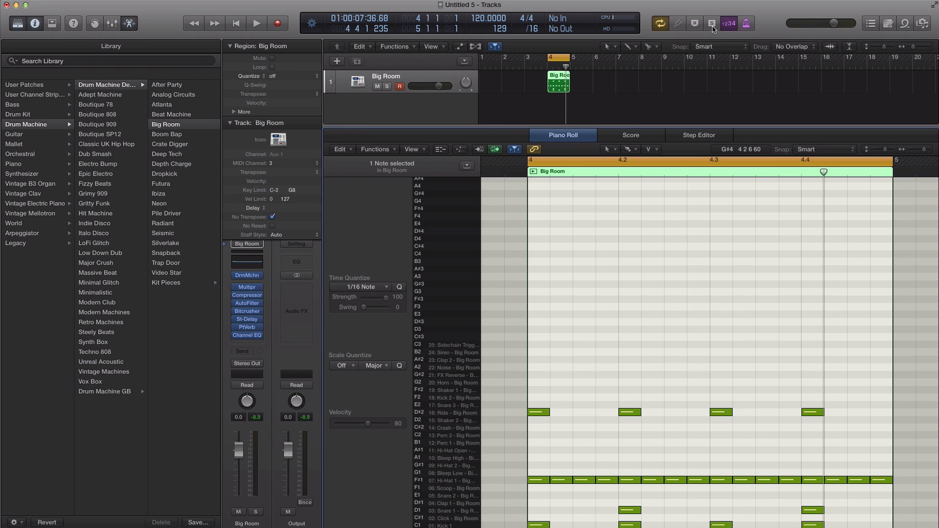
# Step: Toggle the LCD's Signature/Division display off and back on in the control bar customization, and try a /24 grid division
pyautogui.click(701, 26)
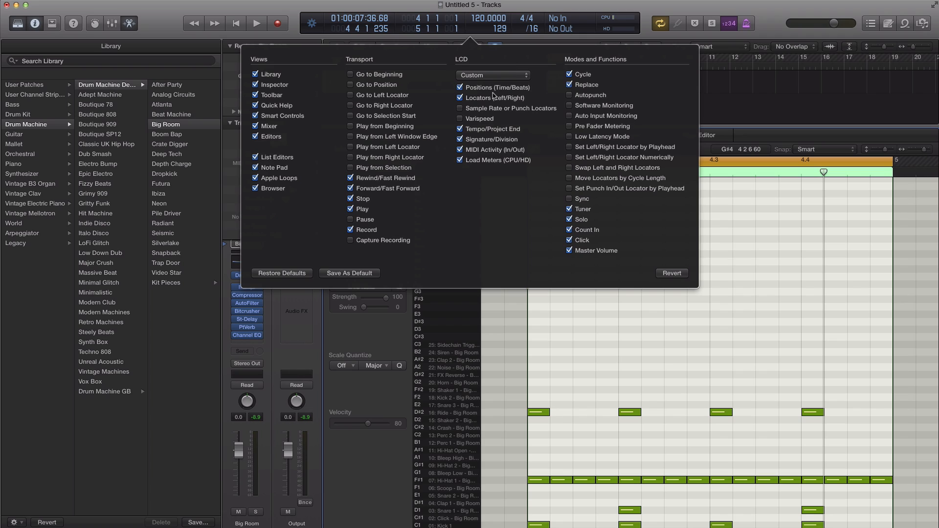
pyautogui.click(460, 139)
pyautogui.click(460, 139)
pyautogui.click(644, 31)
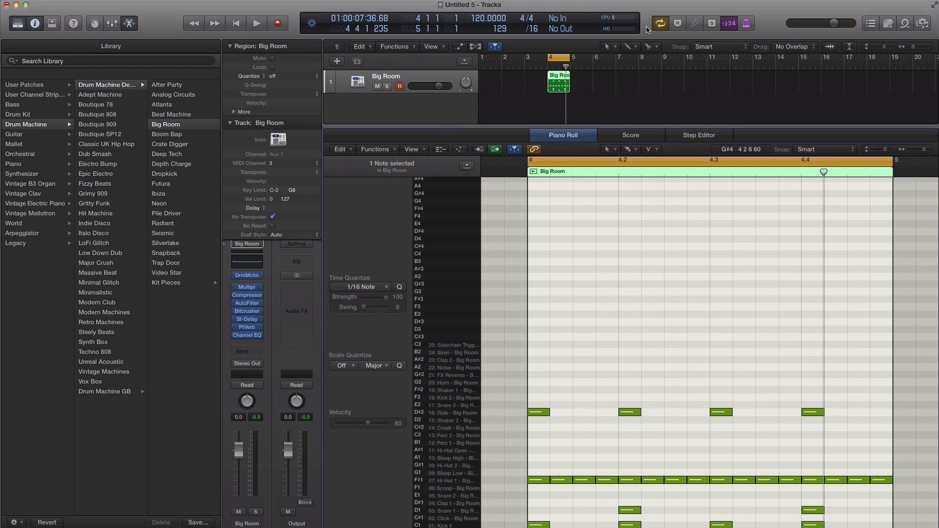
pyautogui.click(531, 29)
pyautogui.click(533, 36)
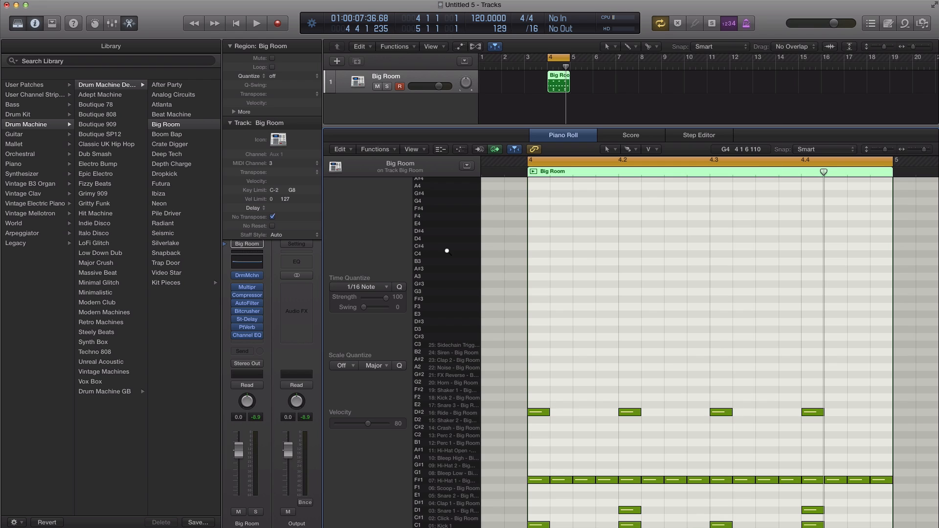
# Step: Open the Key Commands window, search for "division" and select the Set Next Higher Division command
pyautogui.hotkey('alt', 'k')
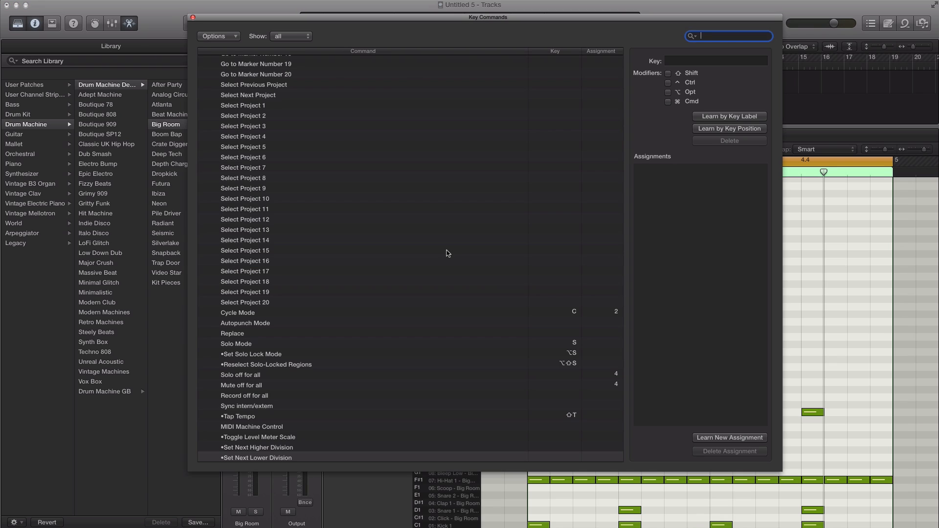
pyautogui.scroll(15, 486, 215)
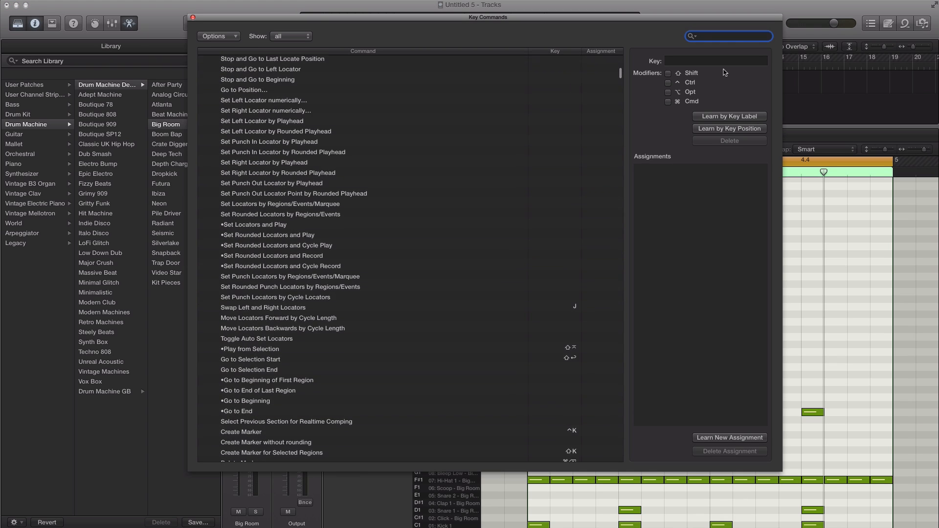
pyautogui.write('divi')
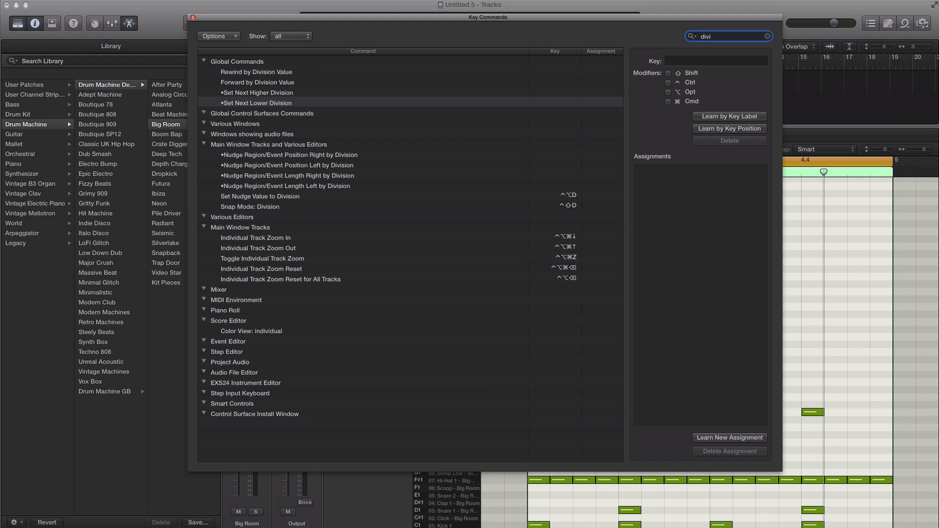
pyautogui.write('sion')
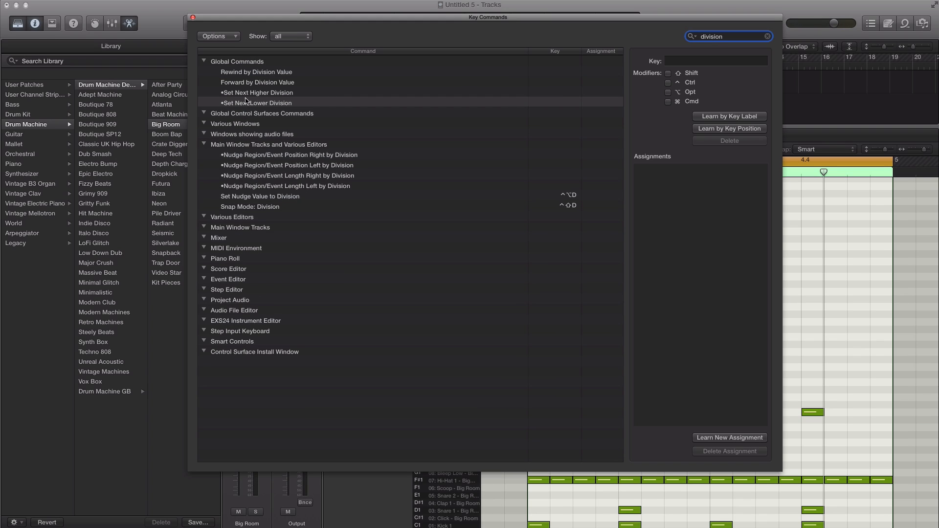
pyautogui.click(267, 94)
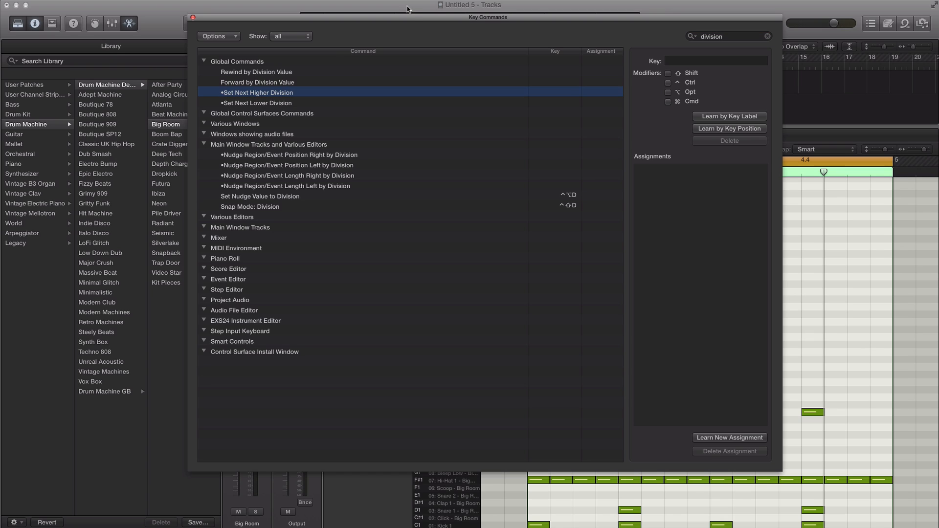
# Step: Move the Key Commands window clear of the transport display and review the available grid divisions, leaving the value unchanged
pyautogui.moveTo(416, 20); pyautogui.dragTo(445, 66)
pyautogui.click(534, 28)
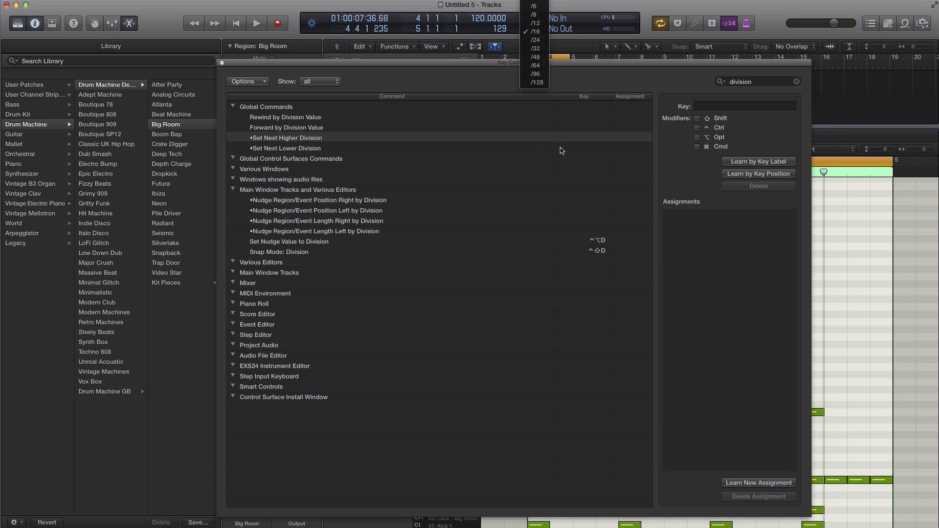
pyautogui.click(412, 155)
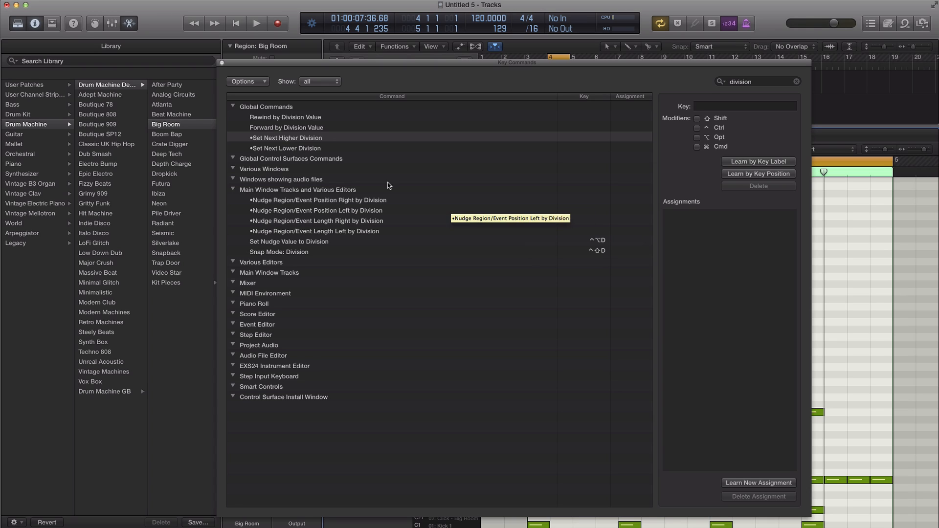
# Step: Assign F19 by key position to the Set Next Higher Division command
pyautogui.click(289, 139)
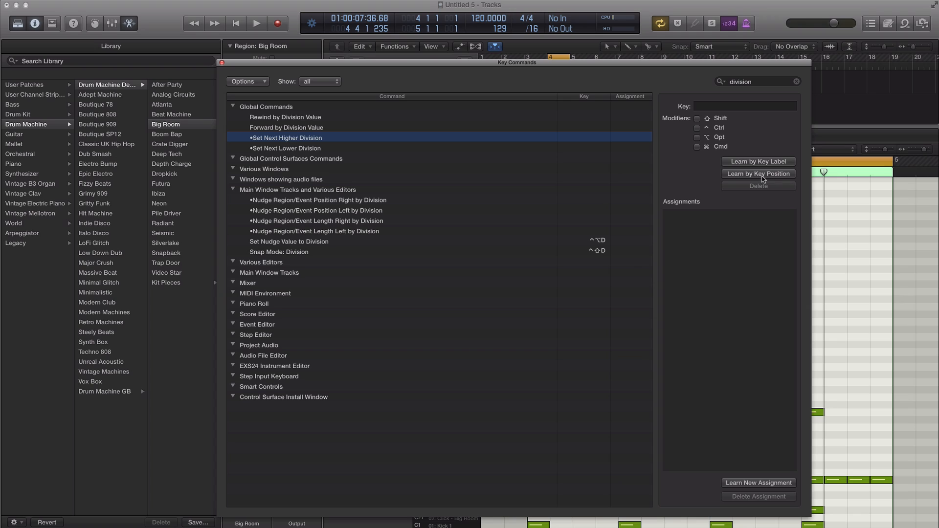
pyautogui.click(757, 176)
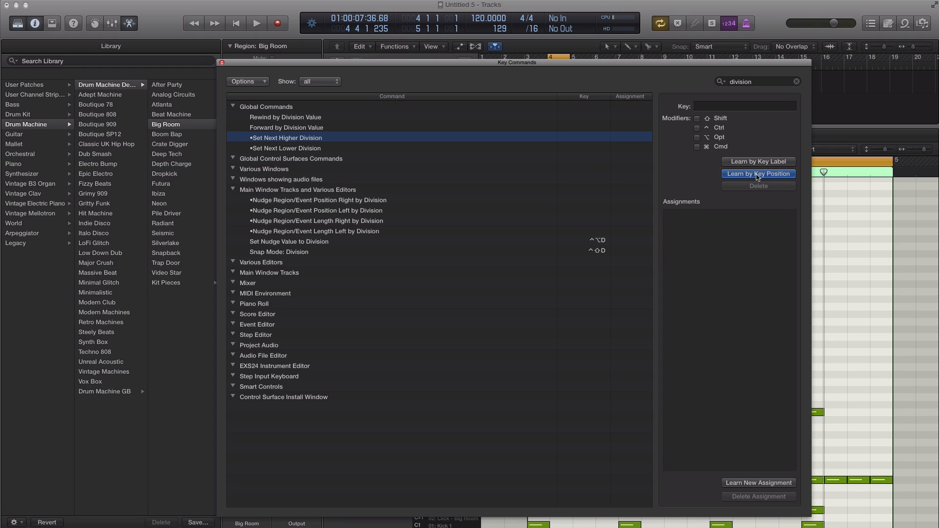
pyautogui.press('F19')
# Step: Assign F18 by key position to the Set Next Lower Division command and close the Key Commands window
pyautogui.click(317, 149)
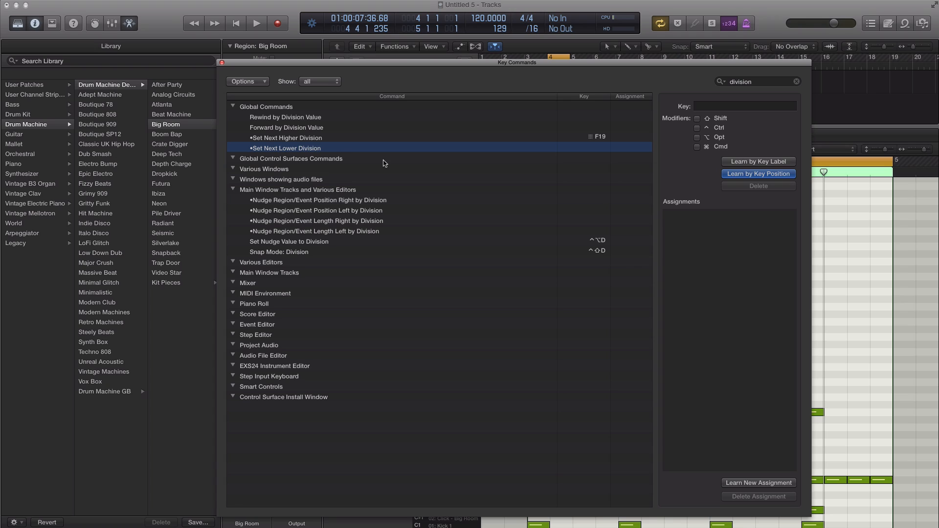
pyautogui.press('F18')
pyautogui.click(761, 175)
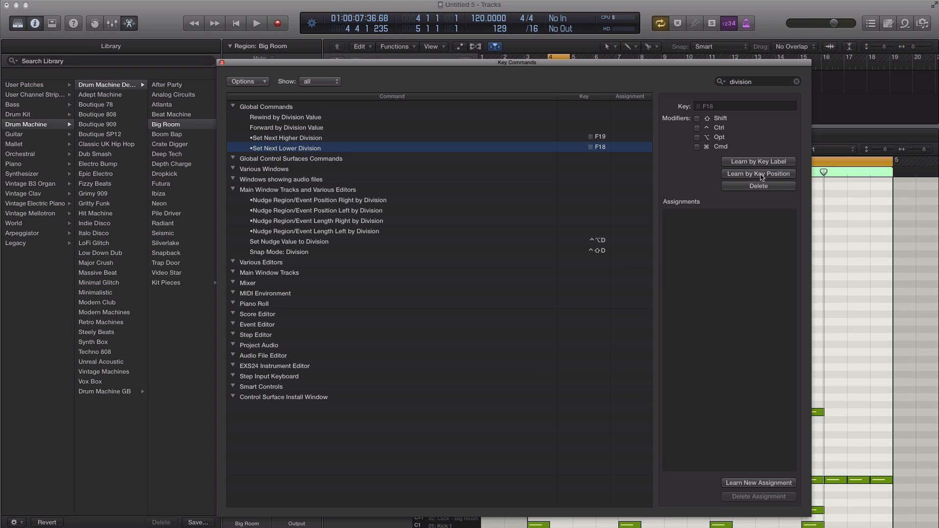
pyautogui.click(221, 62)
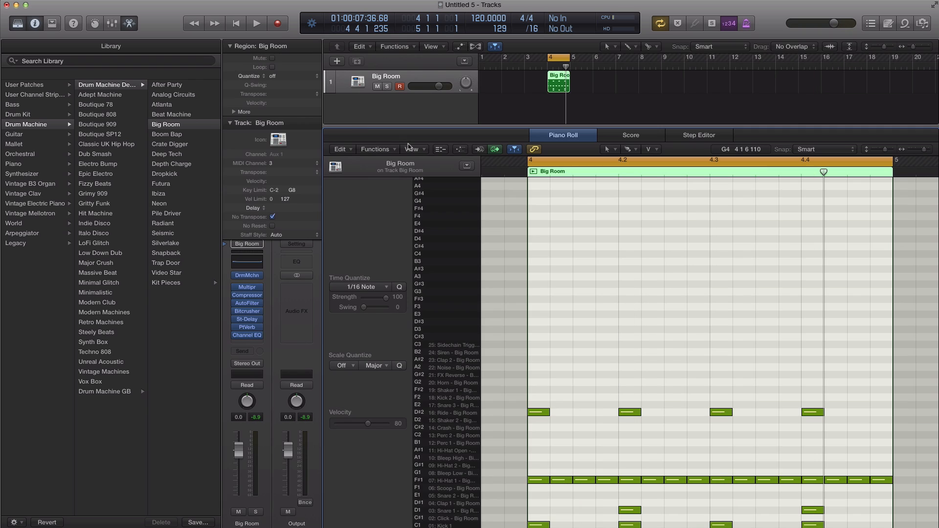
# Step: Test the new division key commands by stepping the grid division up to /96 and down to /6
pyautogui.hotkey('ctrl', 'alt', 'Right')
pyautogui.hotkey('ctrl', 'alt', 'Right')
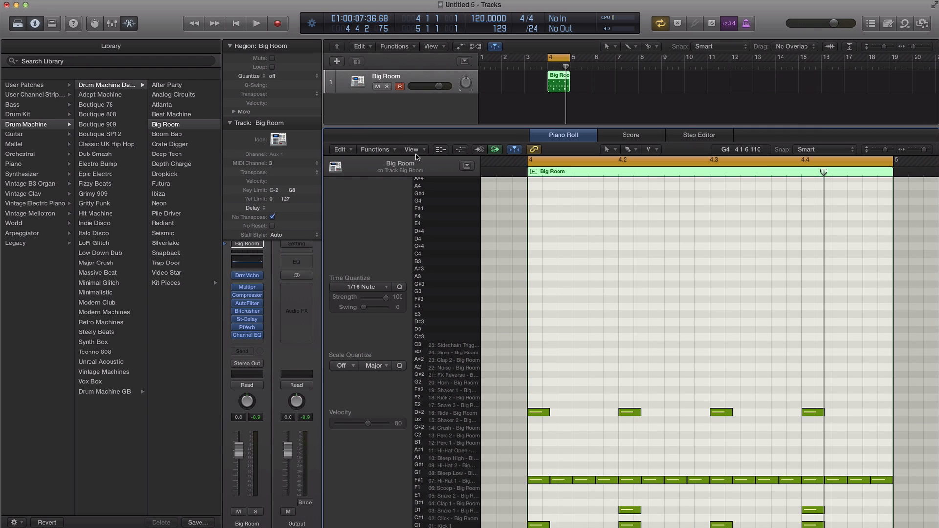
pyautogui.hotkey('ctrl', 'alt', 'Right')
pyautogui.hotkey('ctrl', 'alt', 'Right')
pyautogui.hotkey('ctrl', 'alt', 'Right')
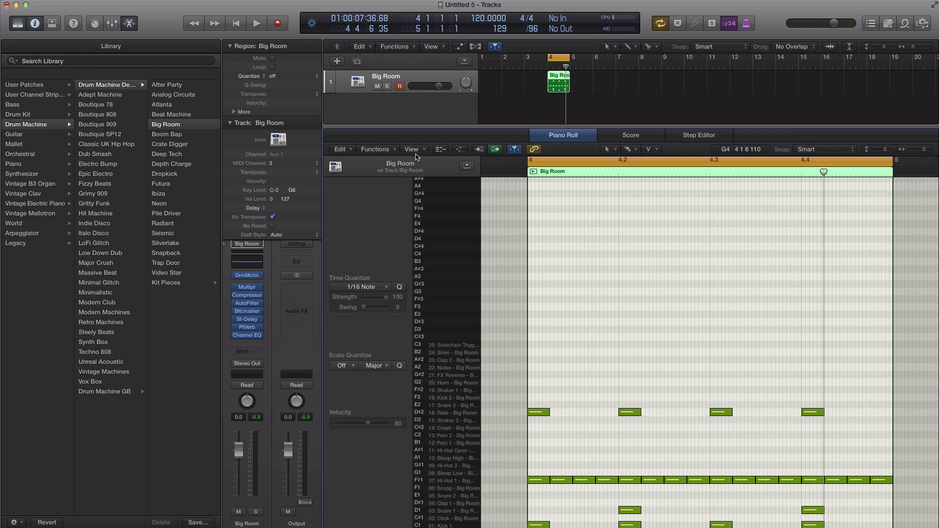
pyautogui.hotkey('ctrl', 'alt', 'Left')
pyautogui.hotkey('ctrl', 'alt', 'Left')
pyautogui.hotkey('ctrl', 'alt', 'Left')
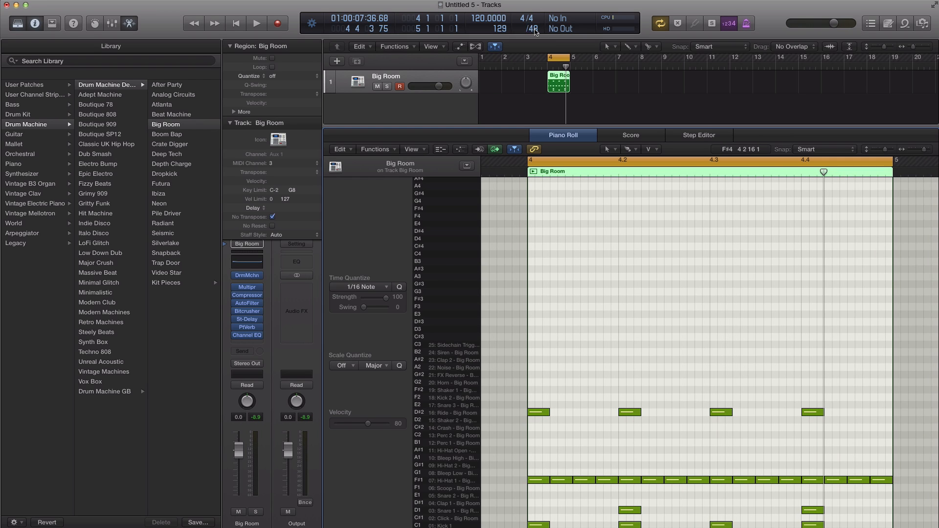
pyautogui.hotkey('ctrl', 'alt', 'Left')
pyautogui.hotkey('ctrl', 'alt', 'Left')
pyautogui.hotkey('ctrl', 'alt', 'Left')
pyautogui.hotkey('ctrl', 'alt', 'Left')
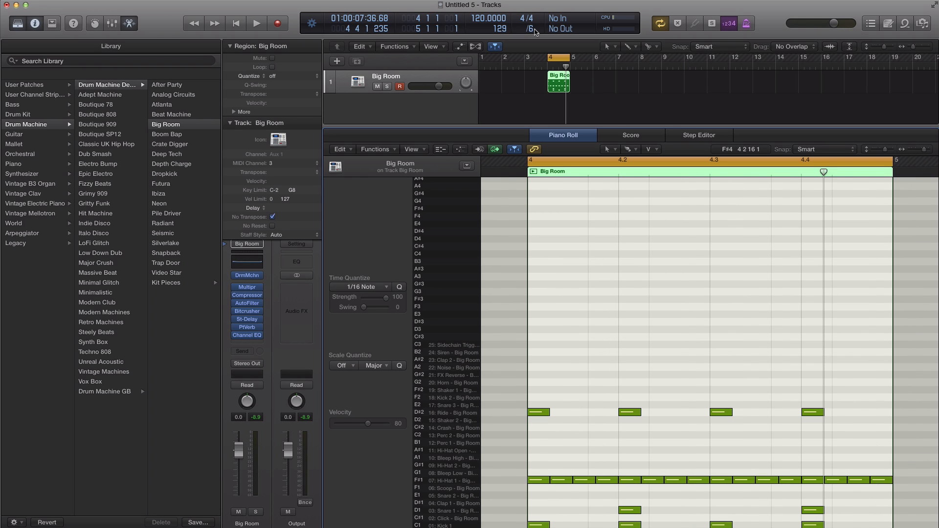
# Step: Step the grid division up to /64 and down to /12, return it to /16, and play the loop
pyautogui.hotkey('ctrl', 'alt', 'Right')
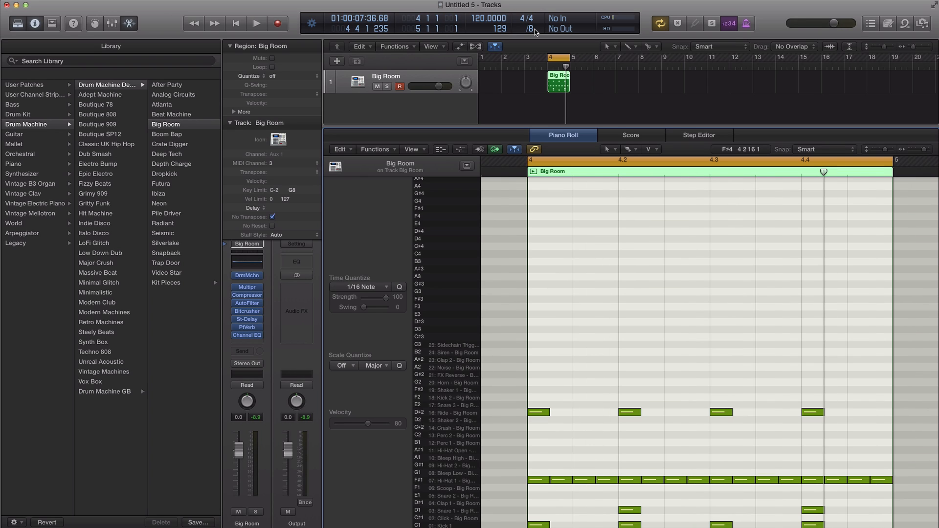
pyautogui.hotkey('ctrl', 'alt', 'Right')
pyautogui.hotkey('ctrl', 'alt', 'Right')
pyautogui.hotkey('ctrl', 'alt', 'Right')
pyautogui.hotkey('ctrl', 'alt', 'Right')
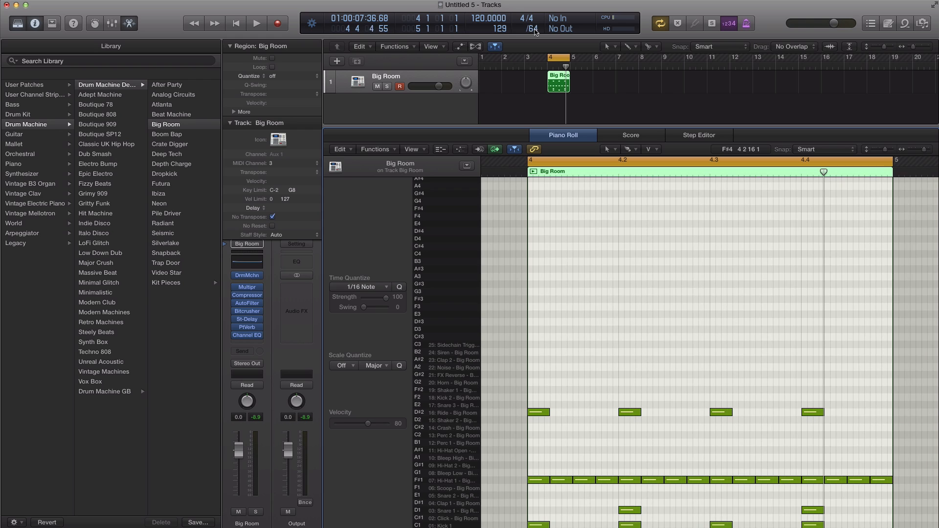
pyautogui.hotkey('ctrl', 'alt', 'Left')
pyautogui.hotkey('ctrl', 'alt', 'Left')
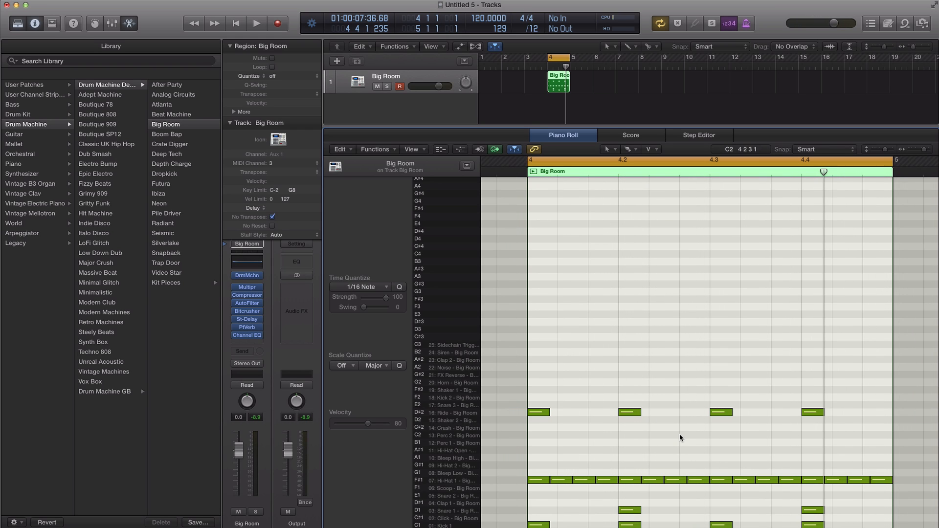
pyautogui.hotkey('ctrl', 'alt', 'Left')
pyautogui.hotkey('ctrl', 'alt', 'Right')
pyautogui.hotkey('ctrl', 'alt', 'Right')
pyautogui.hotkey('ctrl', 'alt', 'Right')
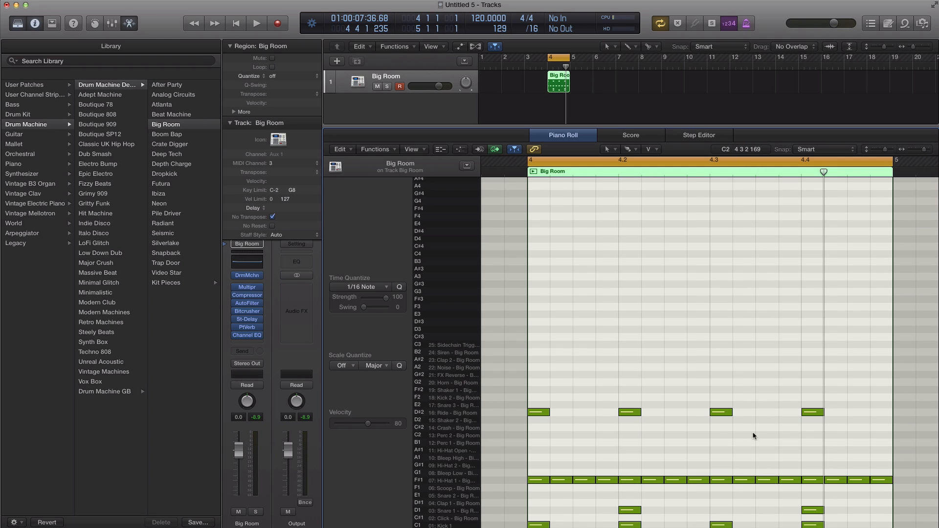
pyautogui.press('space')
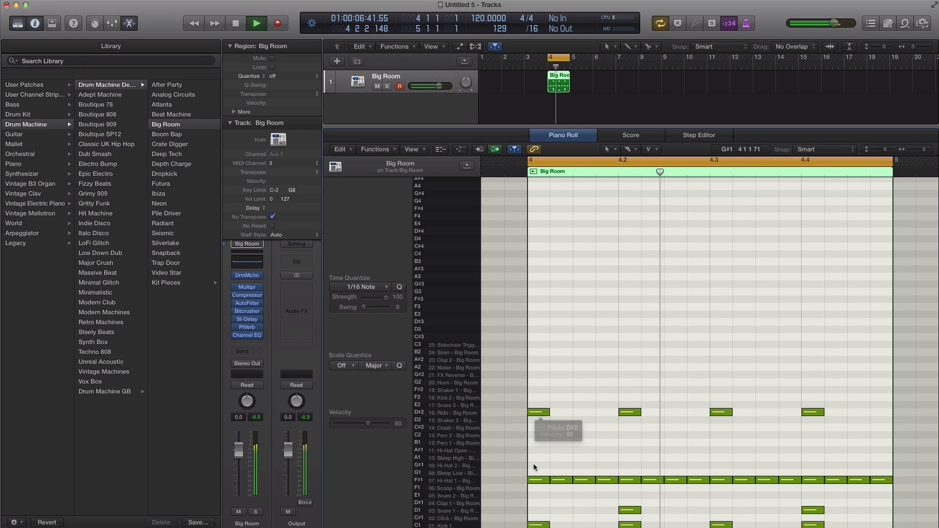
pyautogui.press('space')
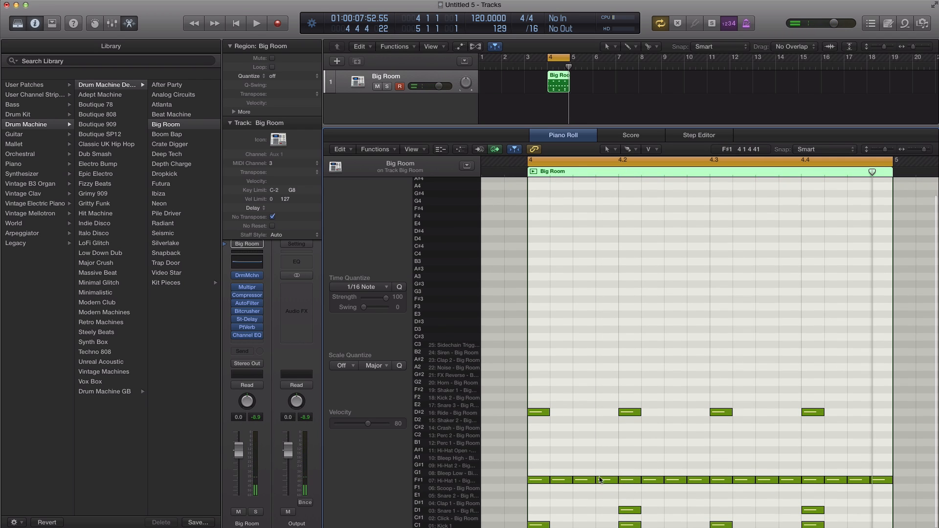
# Step: Set the grid division to /32 and shorten all Hi-Hat 1 notes in bar 4 to 1/32 length
pyautogui.hotkey('ctrl', 'alt', 'g')
pyautogui.hotkey('ctrl', 'alt', 'g')
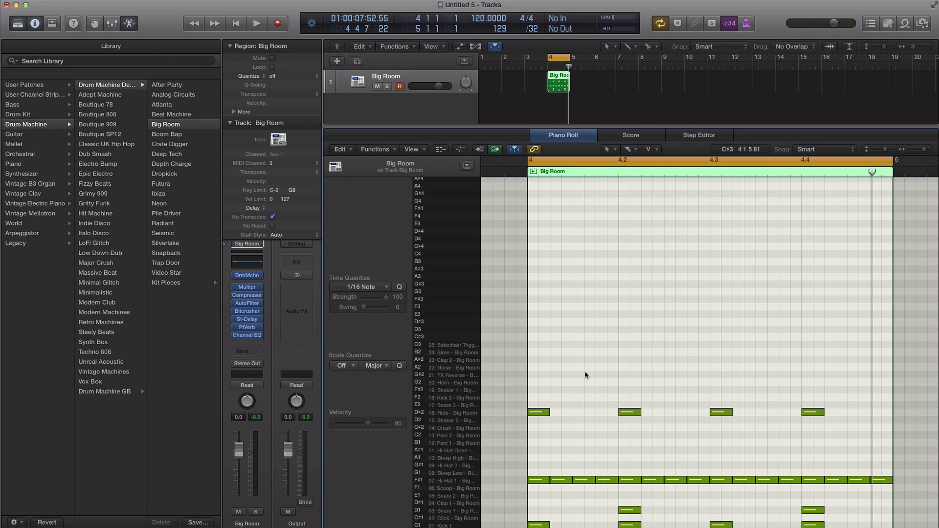
pyautogui.click(459, 484)
pyautogui.moveTo(548, 481); pyautogui.dragTo(537, 481)
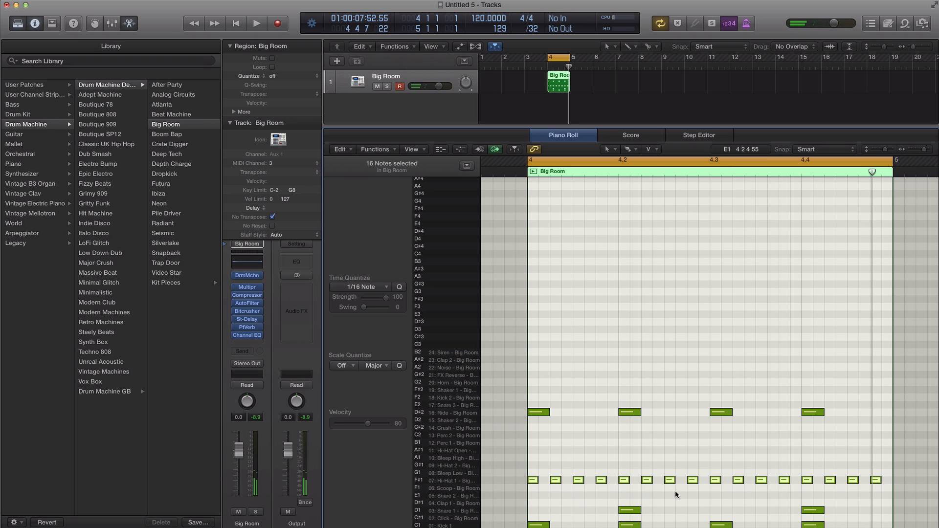
# Step: Add two 1/32 Hi-Hat 1 notes with the Pencil tool in the last two gaps before beat 4.2, and play the loop
pyautogui.click(630, 150)
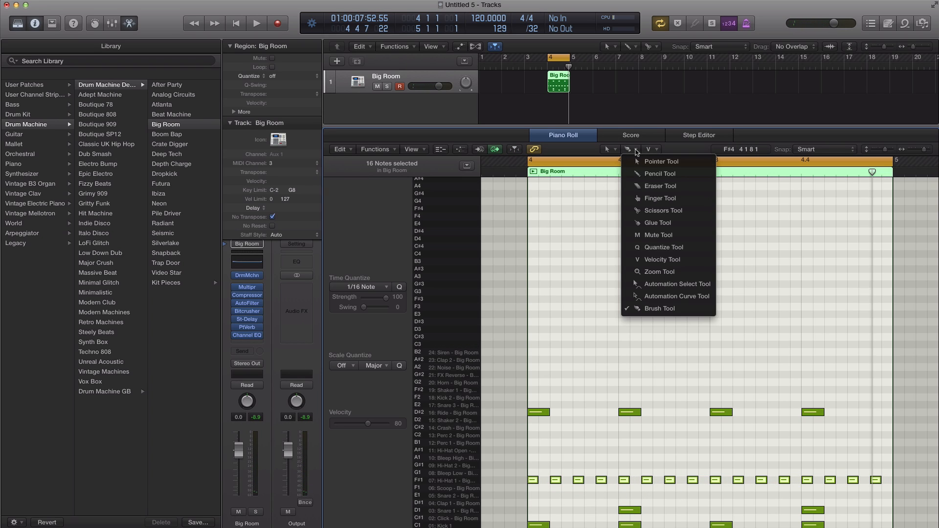
pyautogui.click(657, 174)
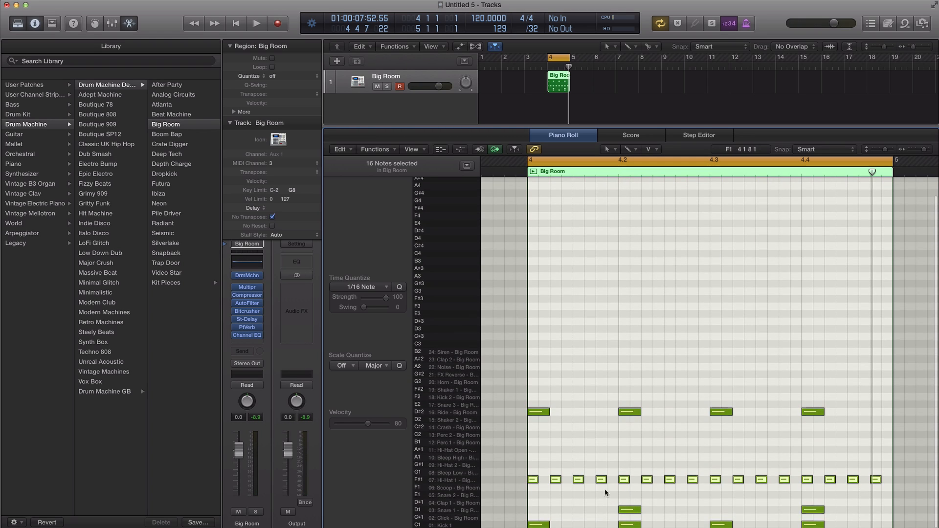
pyautogui.click(590, 480)
pyautogui.click(612, 480)
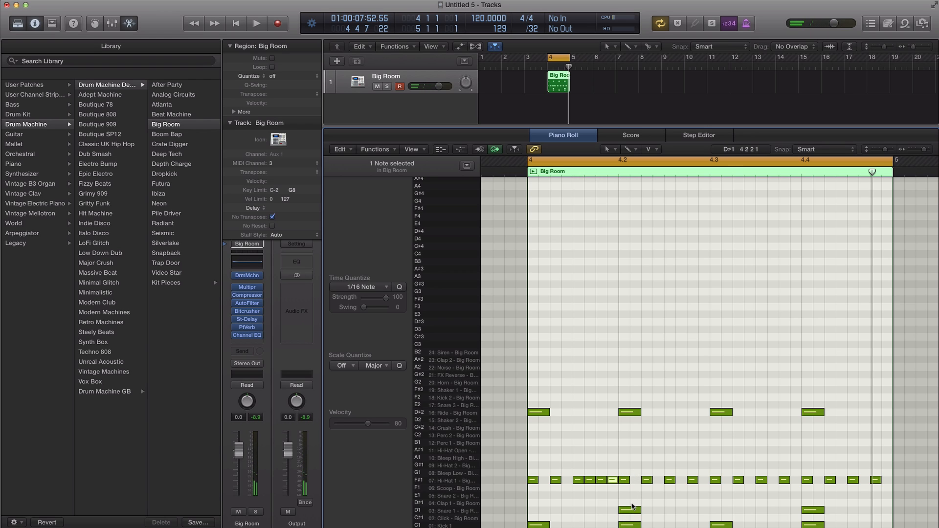
pyautogui.press('space')
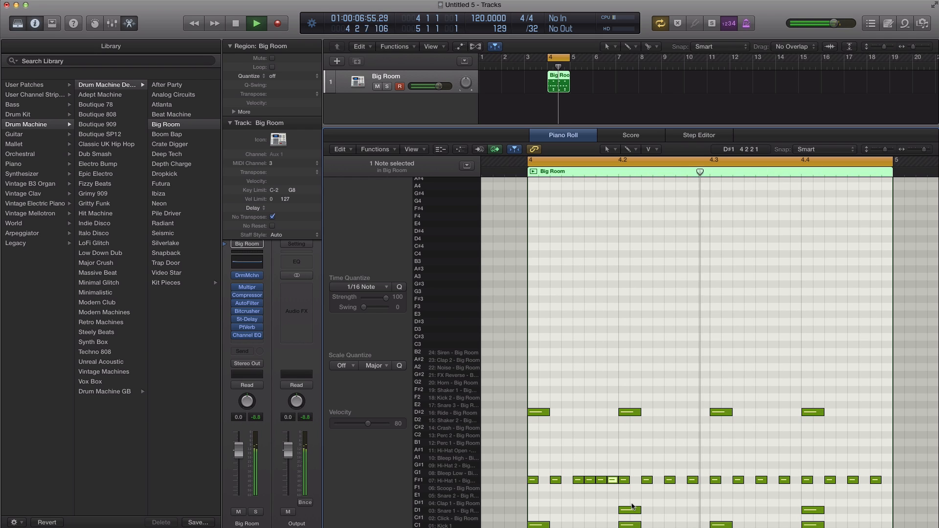
pyautogui.press('space')
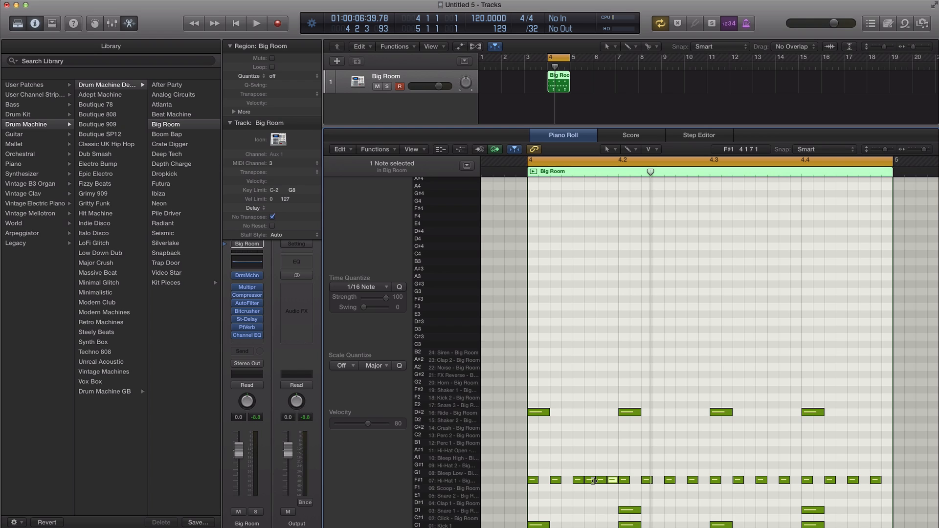
# Step: Set the grid division to /64 and shorten all Hi-Hat 1 notes in bar 4 to 1/64 length
pyautogui.moveTo(593, 481)
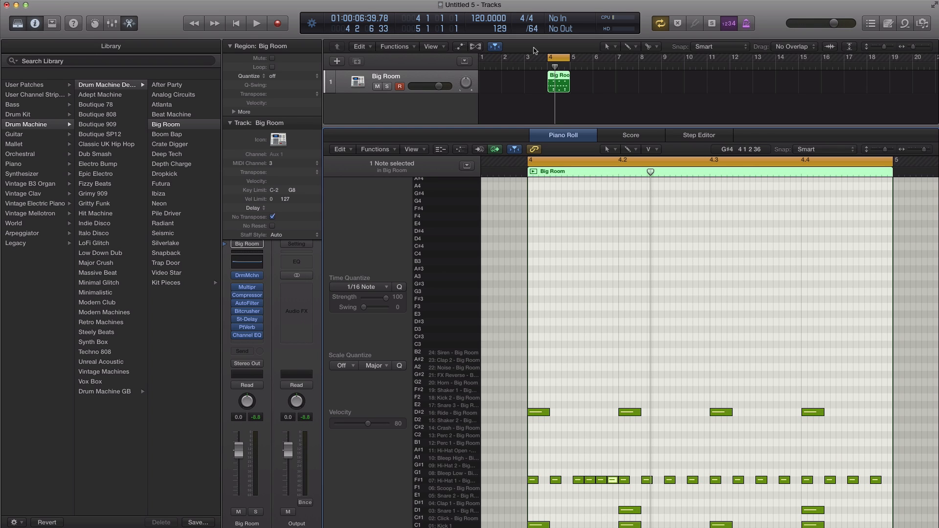
pyautogui.press('super+Right')
pyautogui.press('super+Right')
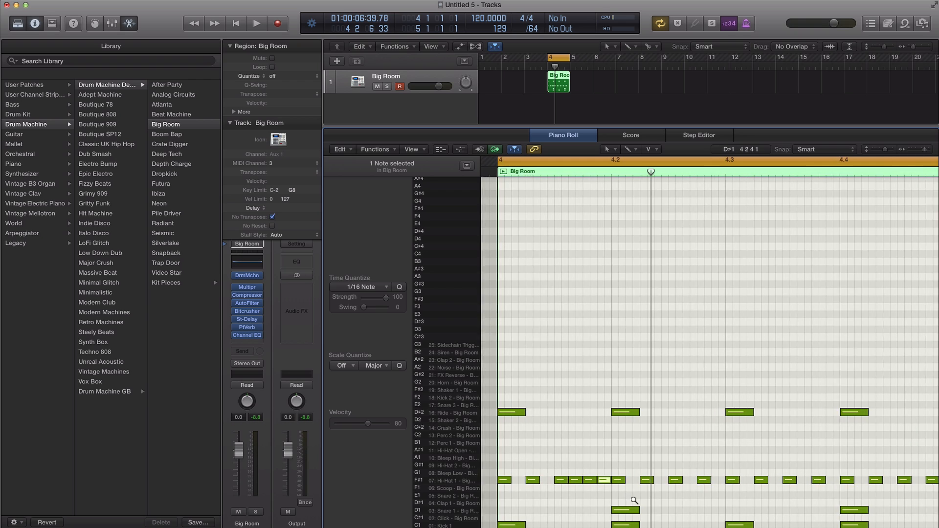
pyautogui.click(470, 482)
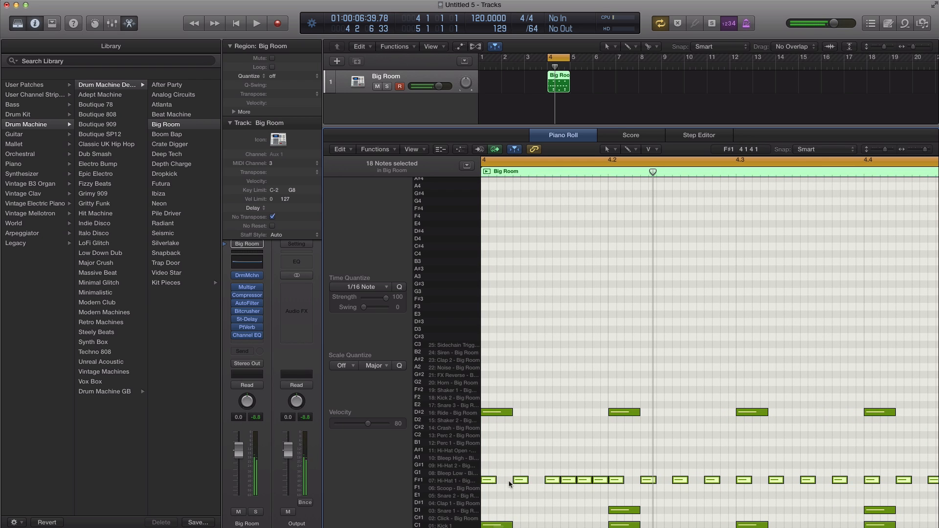
pyautogui.hscroll(-3, 527, 483)
pyautogui.moveTo(523, 480); pyautogui.dragTo(516, 480)
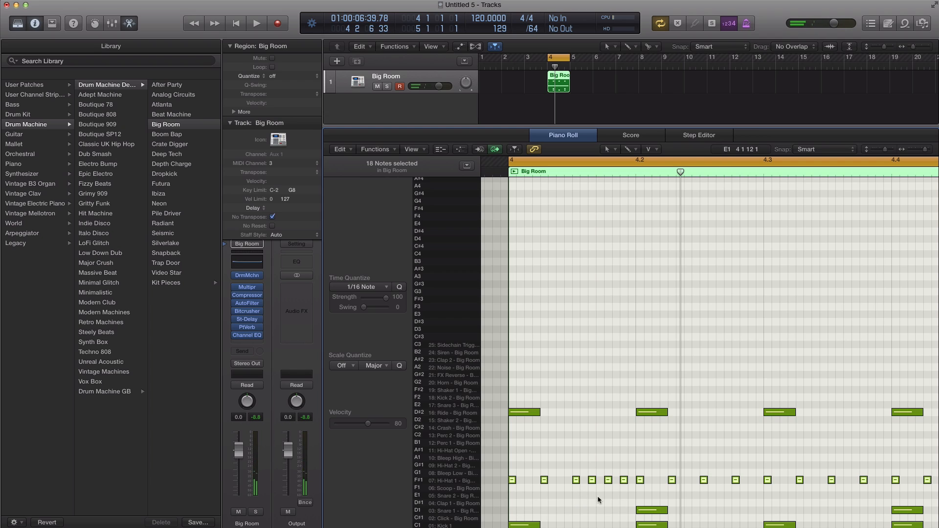
# Step: Add 1/64 Hi-Hat 1 notes with the Pencil tool in the last two gaps before beat 4.2, and play the loop
pyautogui.click(616, 480)
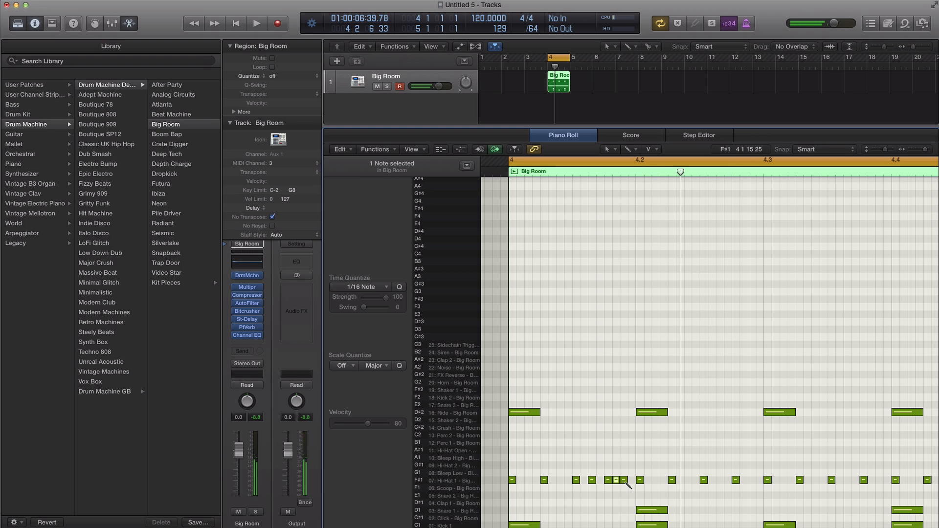
pyautogui.click(631, 481)
pyautogui.press('space')
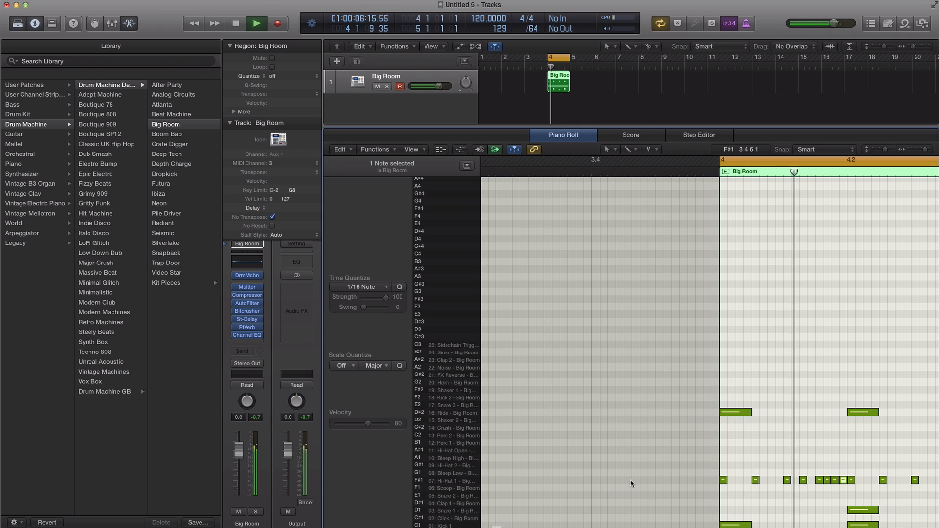
pyautogui.press('space')
pyautogui.scroll(-3, 661, 433)
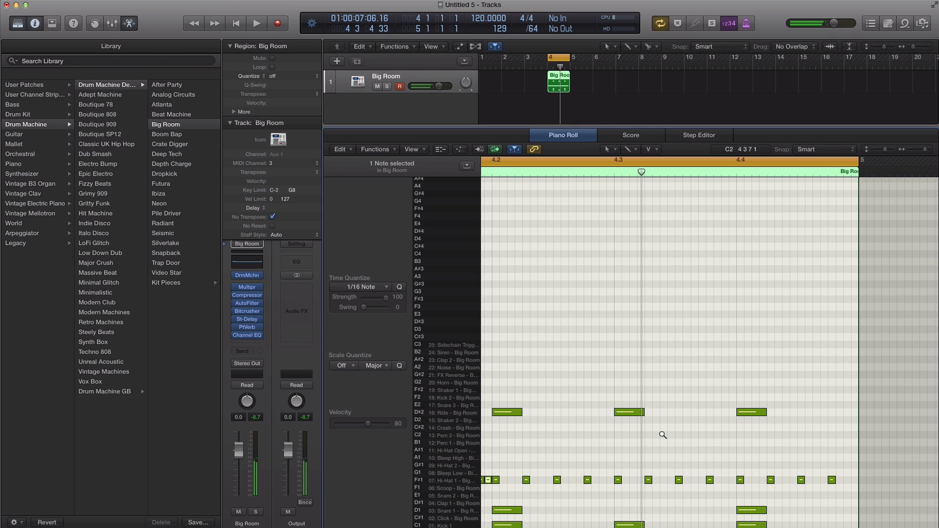
pyautogui.hscroll(-3, 661, 433)
pyautogui.press('space')
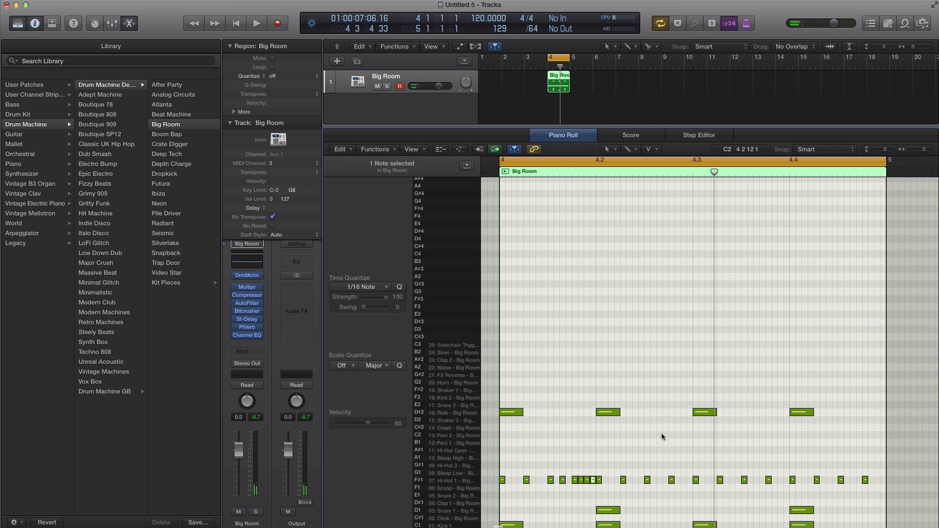
pyautogui.press('space')
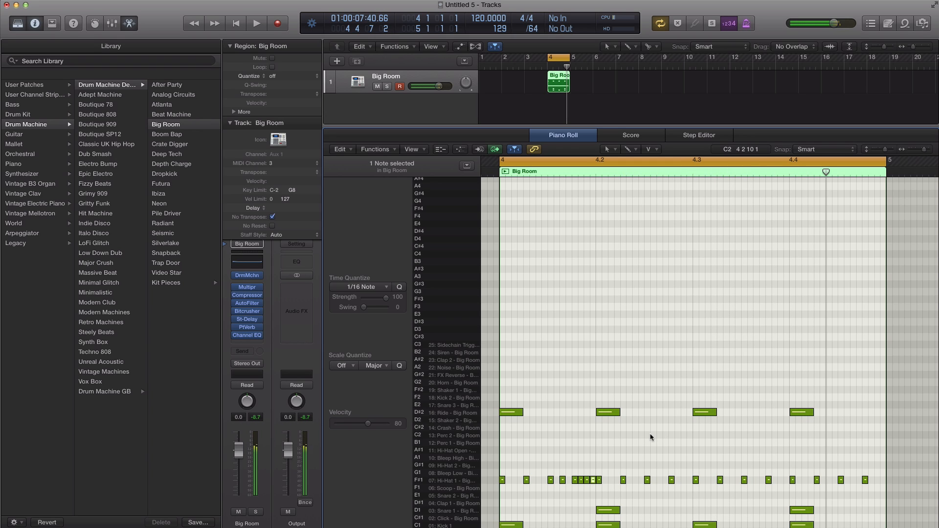
pyautogui.press('space')
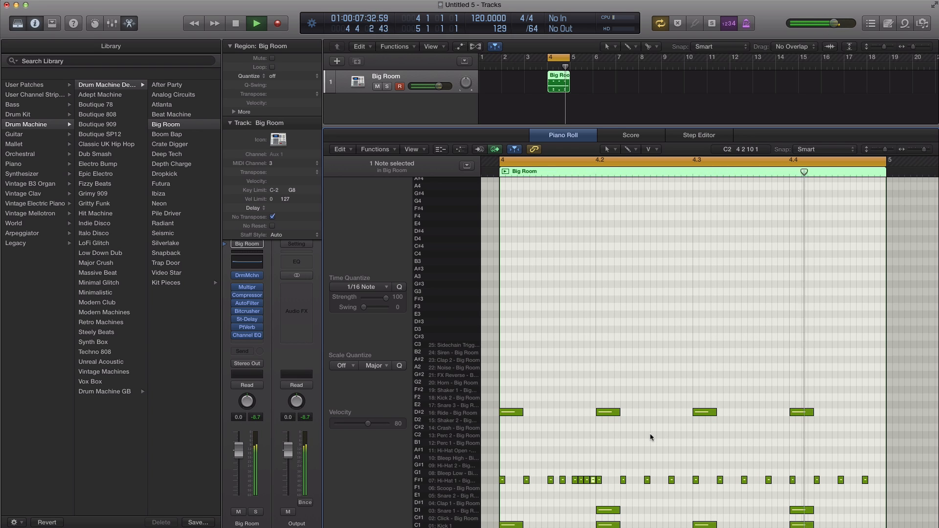
pyautogui.press('space')
# Step: Extend the run of 1/64 Hi-Hat 1 notes past beat 4.2 through the next 1/16 position and one 1/64 beyond it, playing the loop
pyautogui.click(612, 480)
pyautogui.click(633, 148)
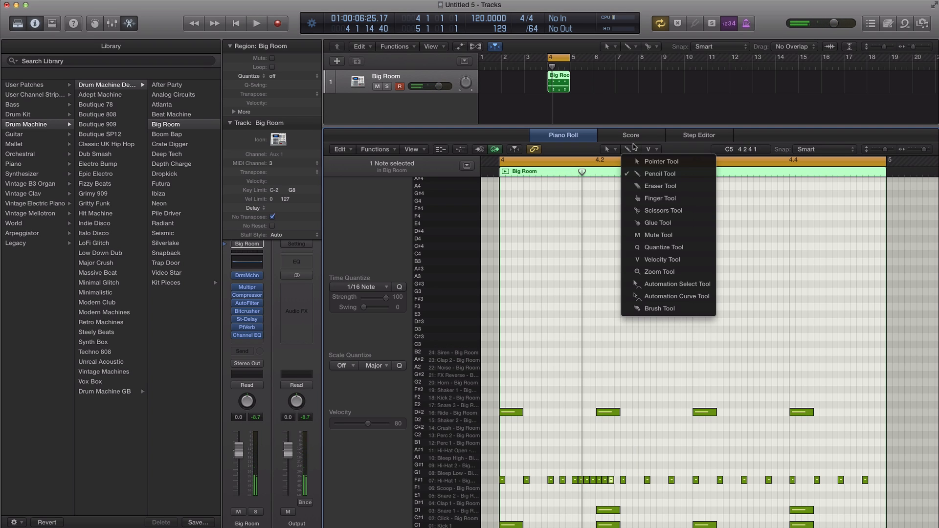
pyautogui.click(655, 174)
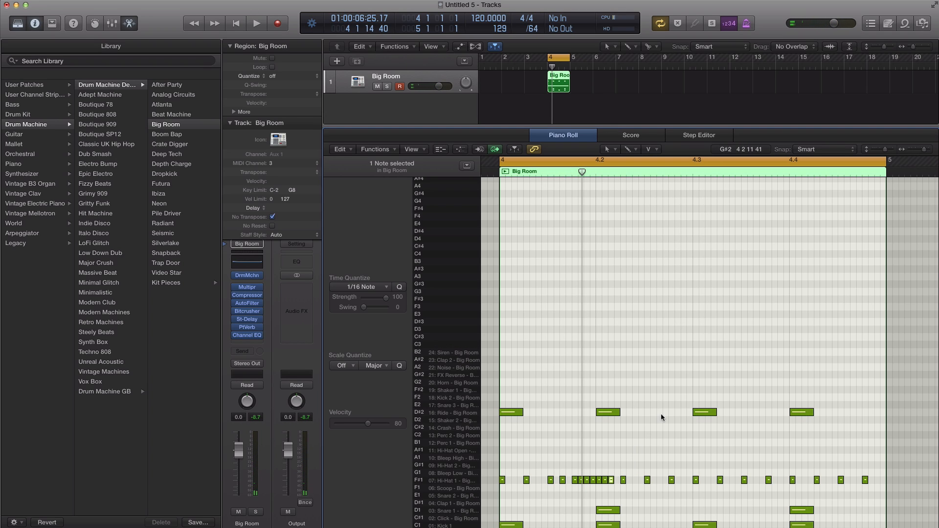
pyautogui.click(617, 480)
pyautogui.press('space')
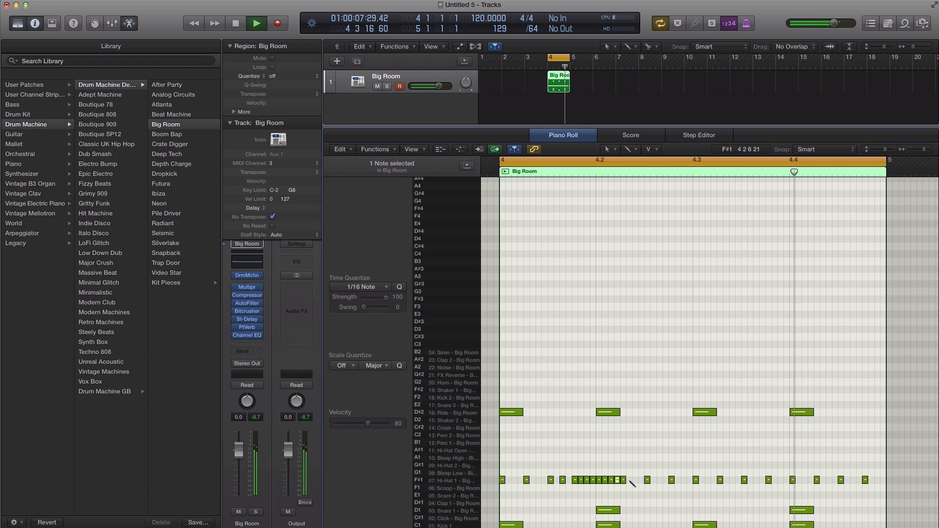
pyautogui.click(629, 480)
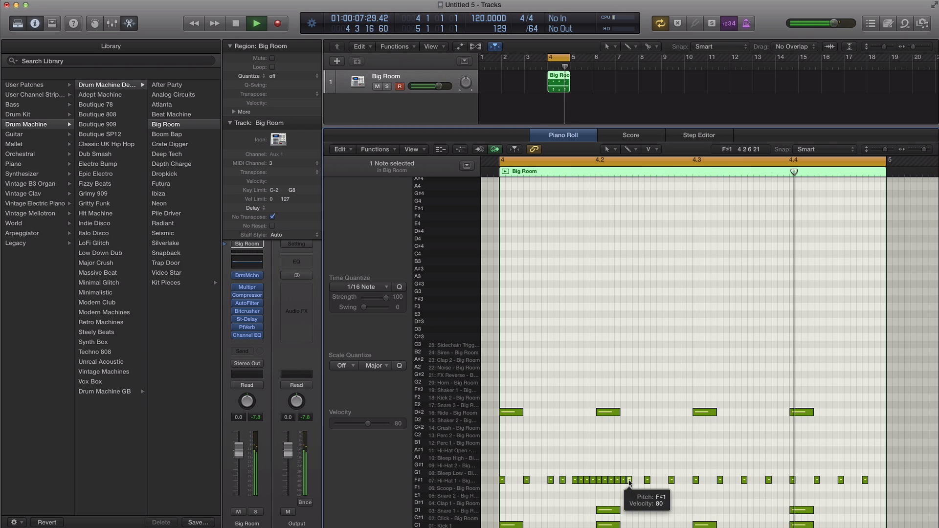
pyautogui.press('space')
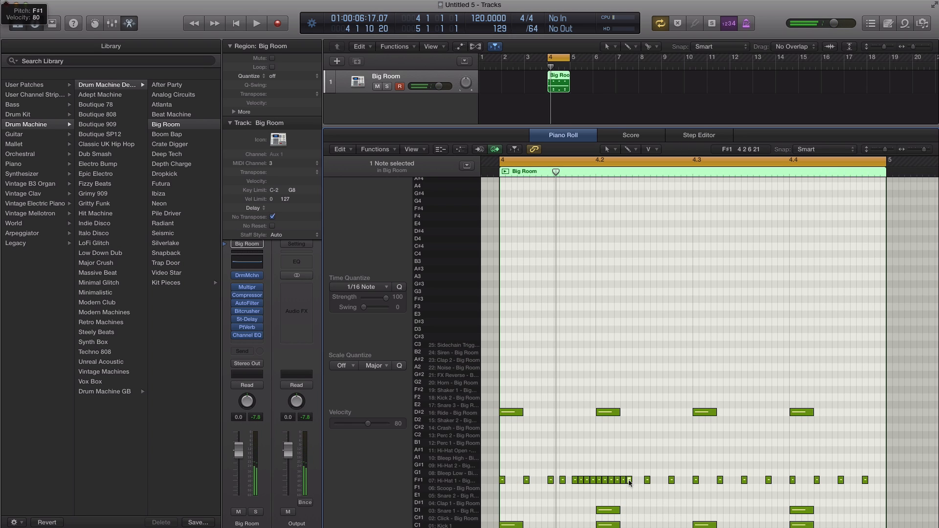
# Step: Try the Brush tool by painting a row of notes across bar 4 on C3 and one note on A3 at its start
pyautogui.click(630, 150)
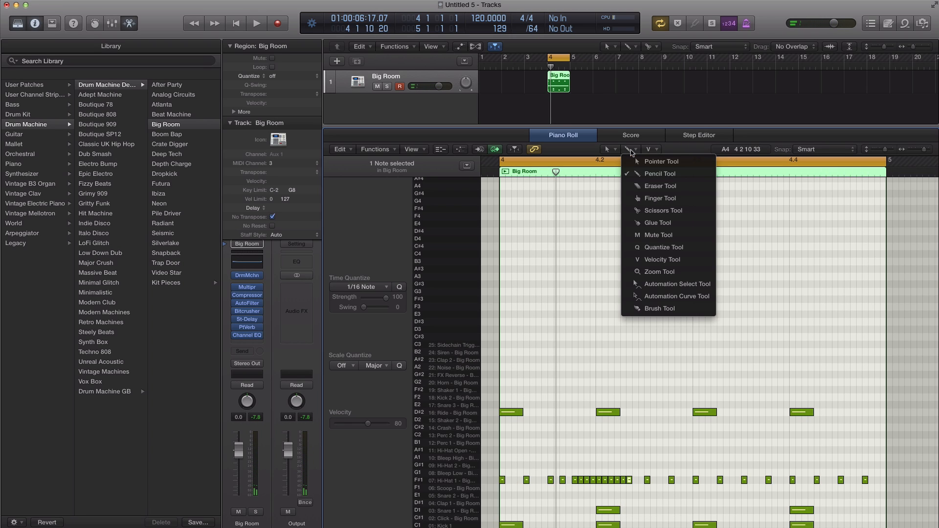
pyautogui.click(660, 308)
pyautogui.moveTo(513, 345); pyautogui.dragTo(875, 345)
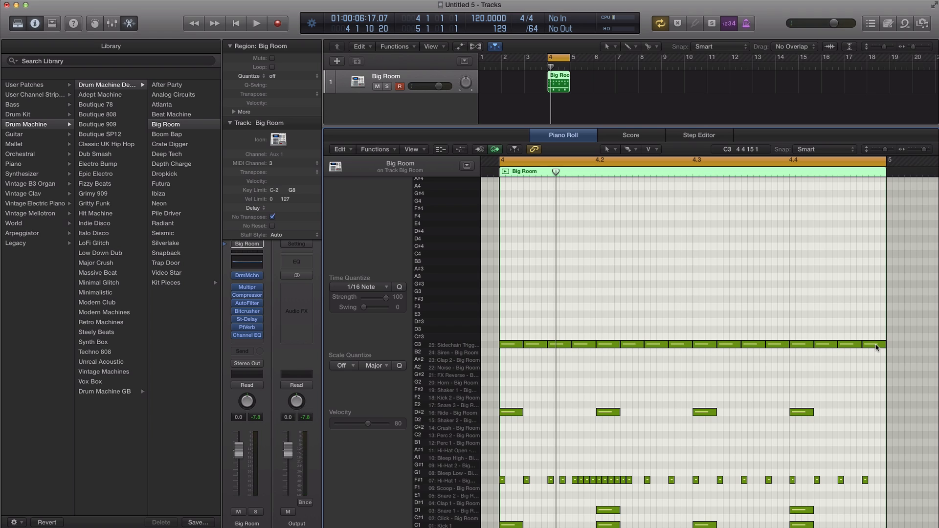
pyautogui.click(864, 343)
pyautogui.click(874, 345)
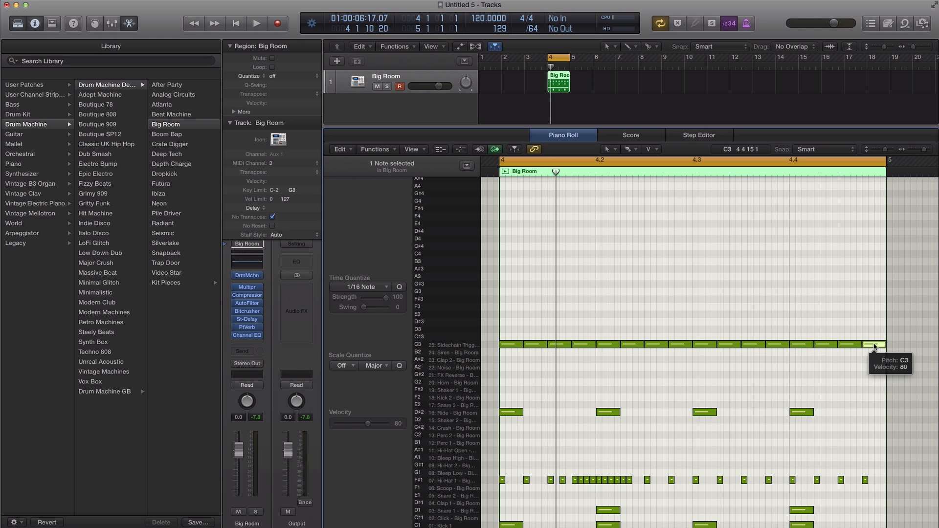
pyautogui.click(507, 278)
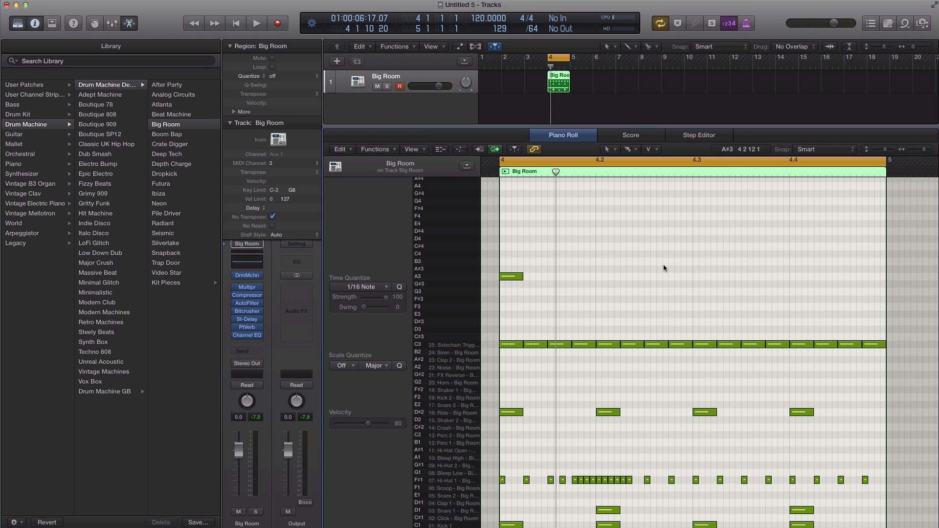
# Step: Delete all the brushed notes on C3 and A3 and switch back to the Pencil tool
pyautogui.moveTo(905, 374); pyautogui.dragTo(499, 264)
pyautogui.press('Delete')
pyautogui.click(628, 149)
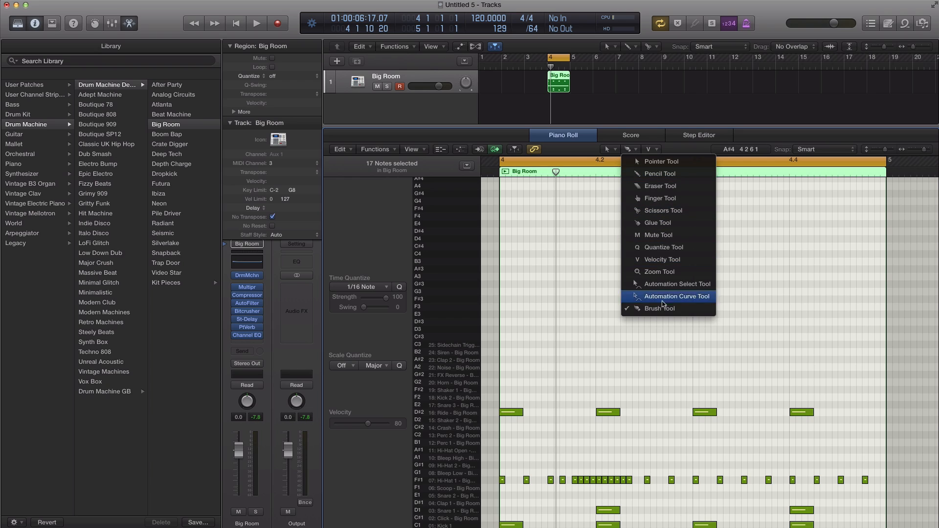
pyautogui.click(665, 174)
# Step: Continue the unbroken run of 1/64 Hi-Hat 1 notes to the last 1/16 position before beat 4.3, and play the loop
pyautogui.click(635, 479)
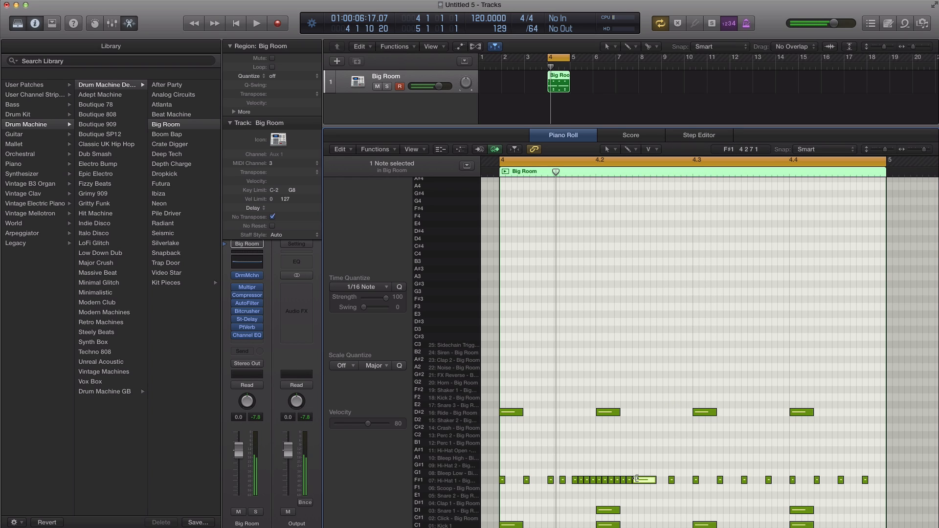
pyautogui.moveTo(654, 480); pyautogui.dragTo(636, 481)
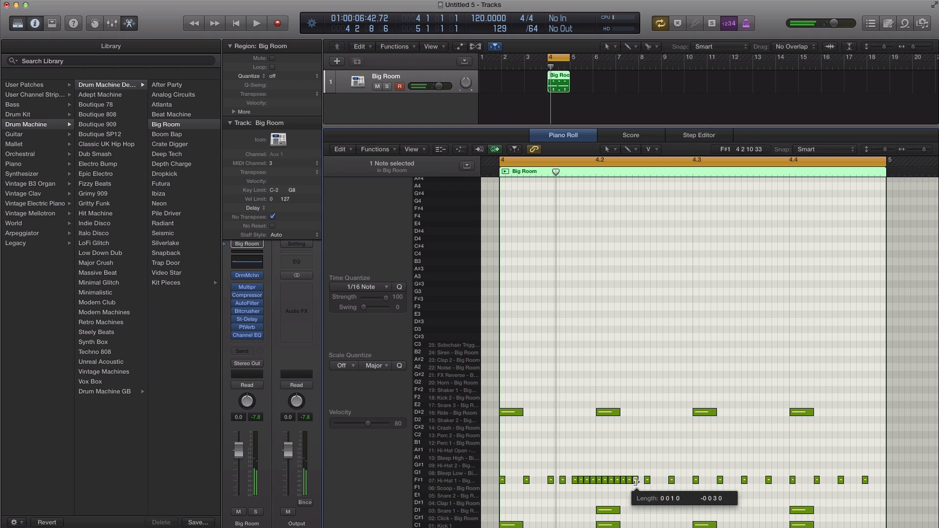
pyautogui.click(642, 479)
pyautogui.click(654, 479)
pyautogui.click(659, 479)
pyautogui.click(666, 479)
pyautogui.press('space')
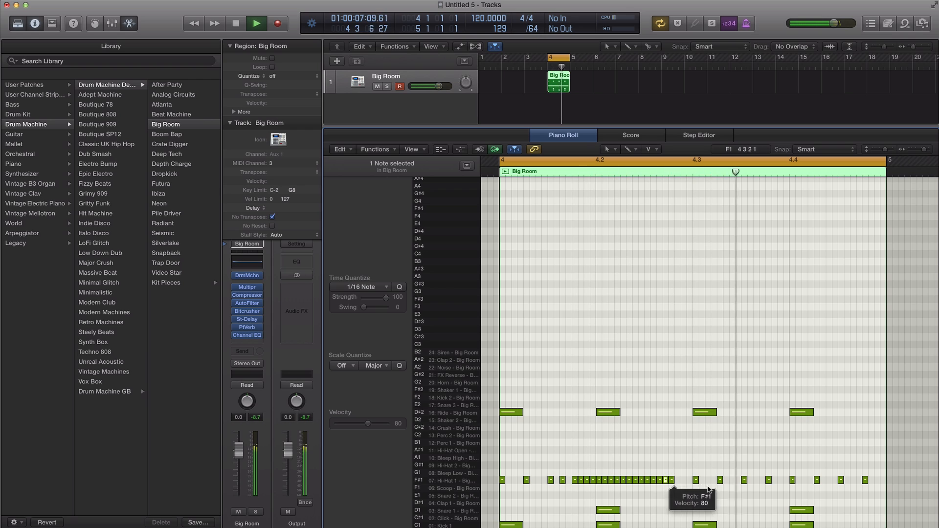
# Step: Add three consecutive 1/64 Hi-Hat 1 notes directly after beat 4.4 while the loop plays, and stop playback
pyautogui.click(798, 480)
pyautogui.click(804, 480)
pyautogui.click(810, 479)
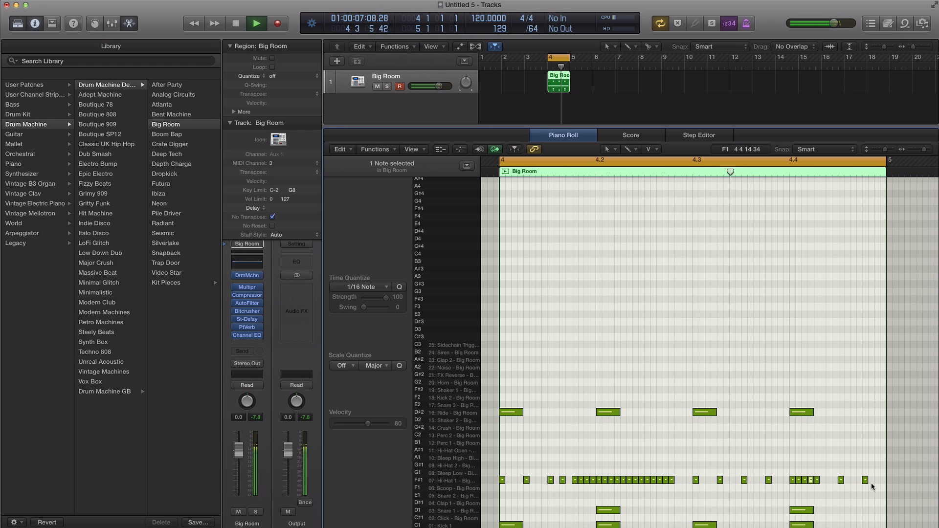
pyautogui.press('space')
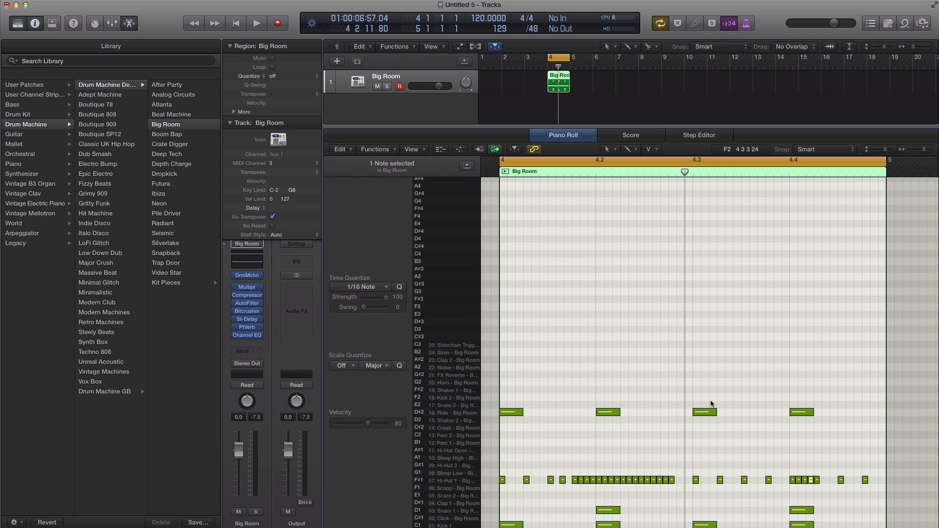
# Step: Review the key assignments for Set Next Higher Division and Set Next Lower Division in the Key Commands window, and close it
pyautogui.hotkey('alt', 'k')
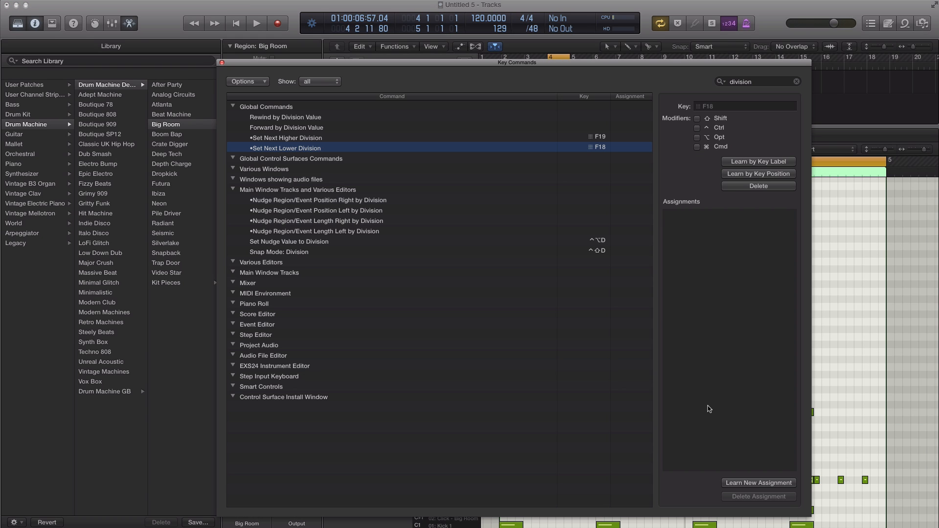
pyautogui.click(273, 138)
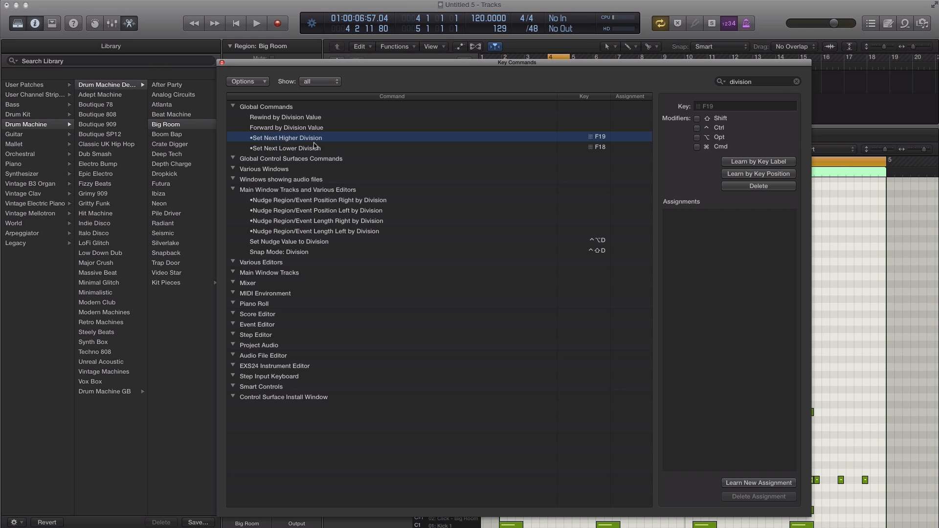
pyautogui.click(277, 149)
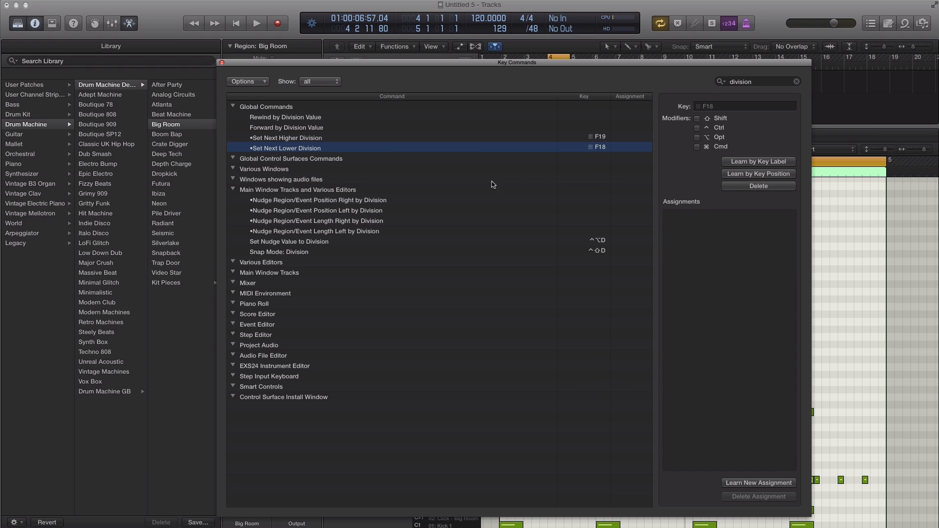
pyautogui.click(222, 62)
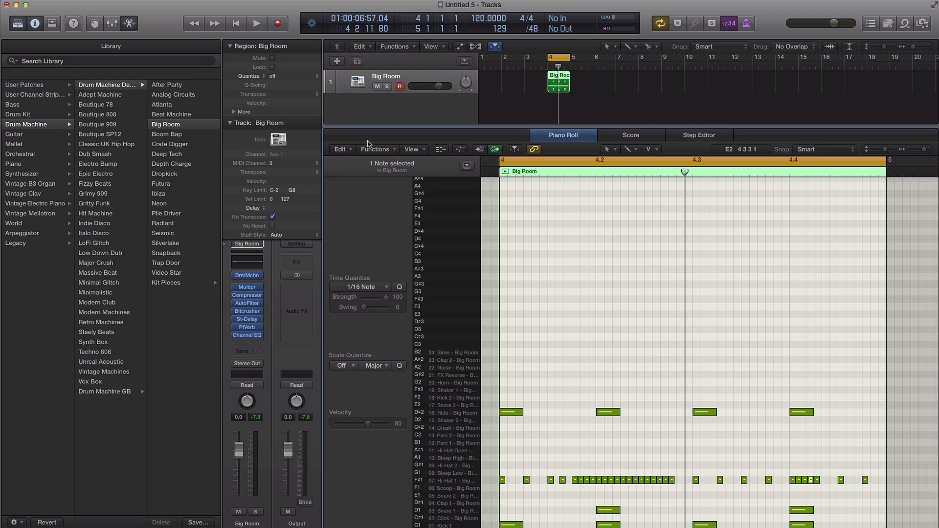